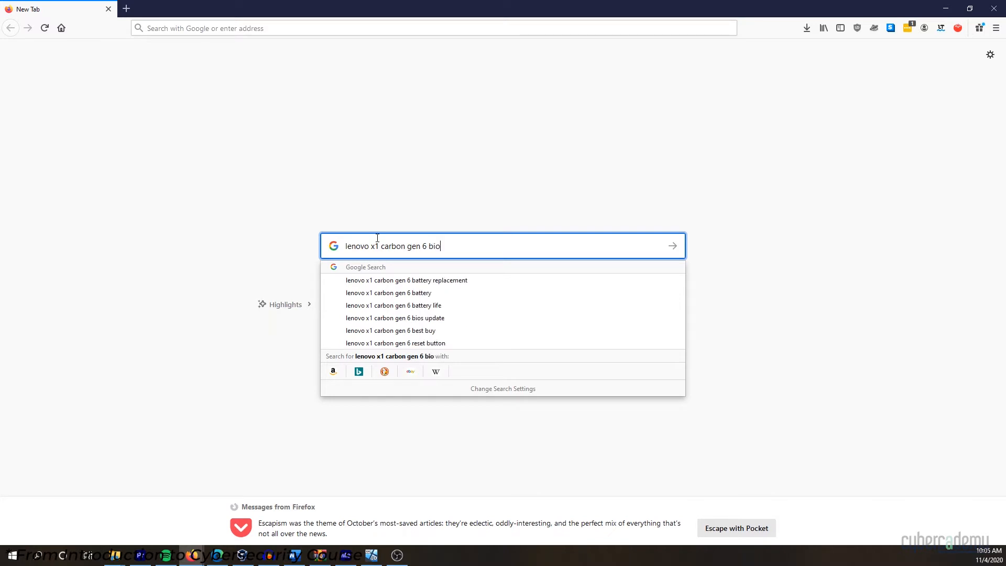
Search for 'bios hotkey' and expand the 'What button for BIOS Lenovo?' answer.
{"action": "type", "text": "hotkey"}
{"action": "key", "text": "Return"}
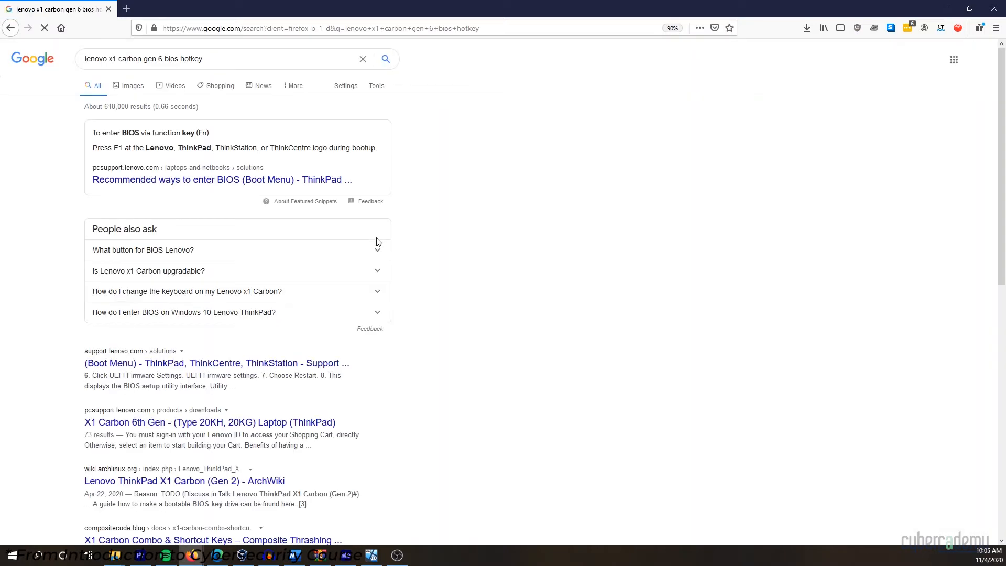
{"action": "left_click", "coordinate": [378, 245]}
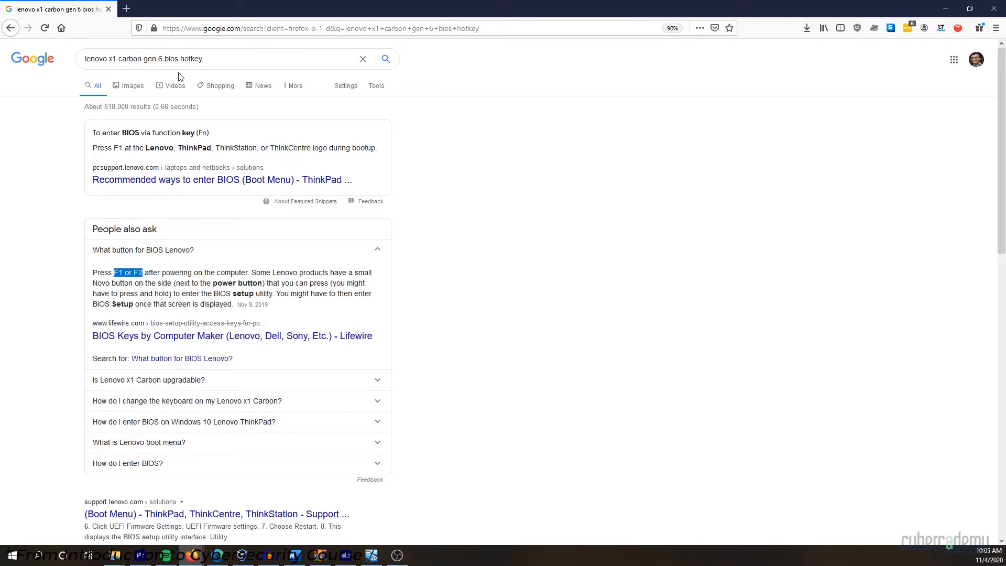
Change the query to 'bios virtualization', search, and open Lenovo's virtualization guide.
{"action": "left_click_drag", "start_coordinate": [203, 59], "coordinate": [181, 59]}
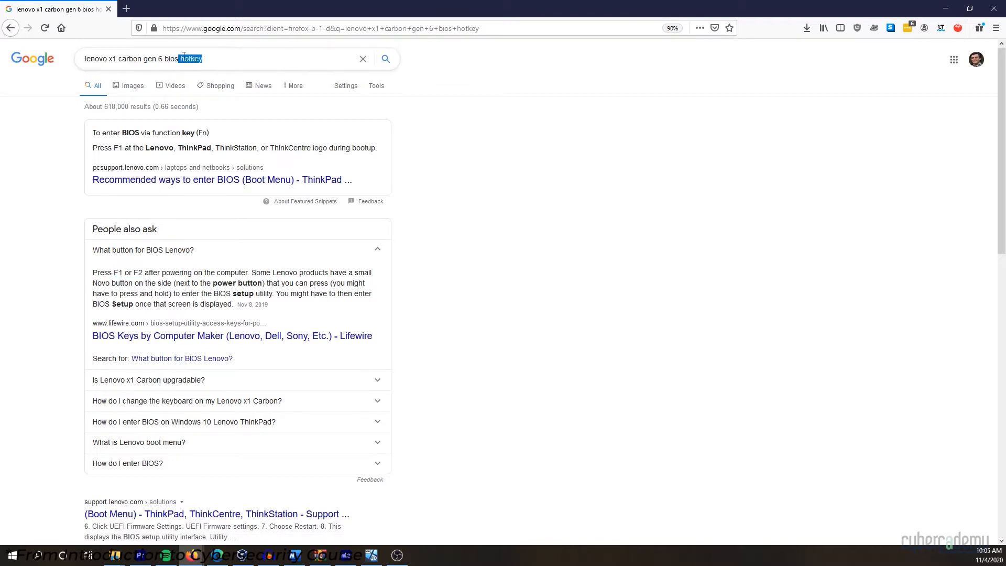
{"action": "type", "text": "virtual"}
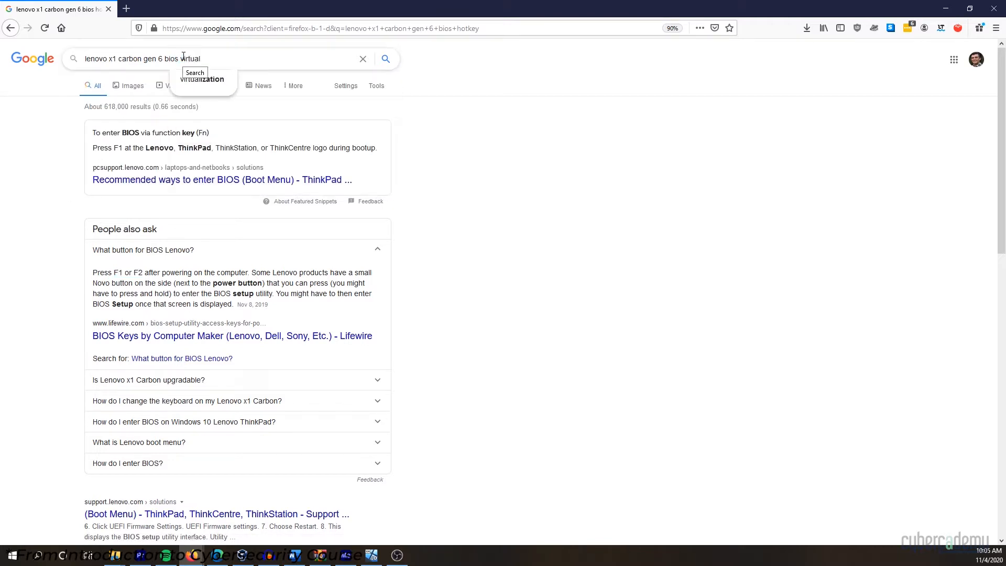
{"action": "type", "text": "ization"}
{"action": "key", "text": "Return"}
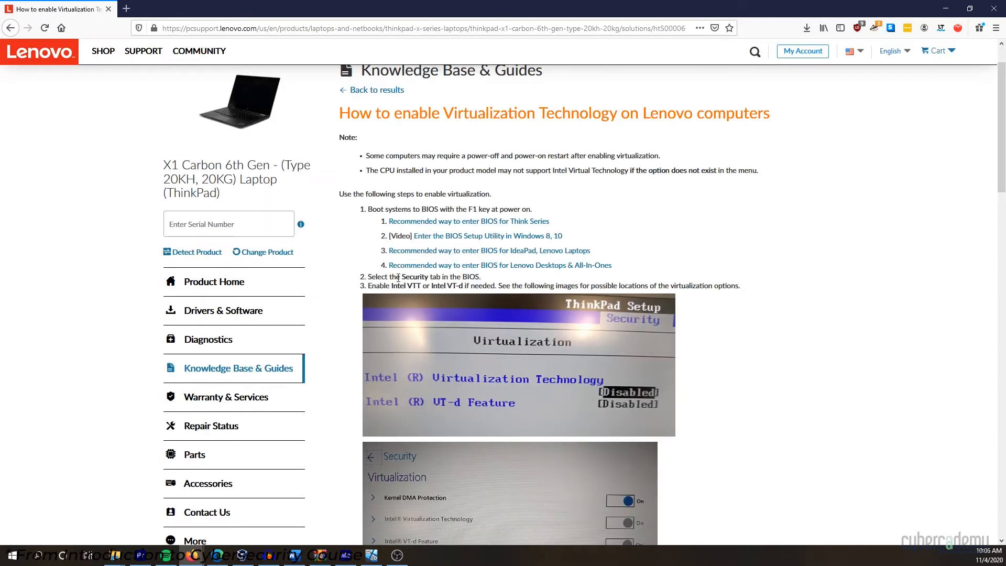
Highlight 'Security tab in the BIOS.' in step 2 of the guide and scroll down.
{"action": "left_click_drag", "start_coordinate": [401, 277], "coordinate": [484, 279]}
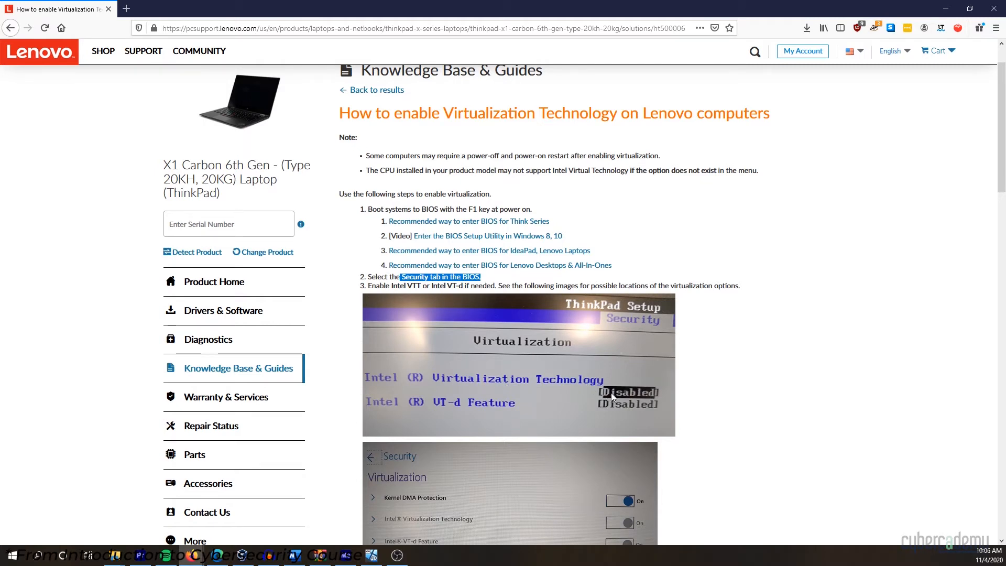
{"action": "scroll", "coordinate": [611, 391], "scroll_direction": "down", "scroll_amount": 2}
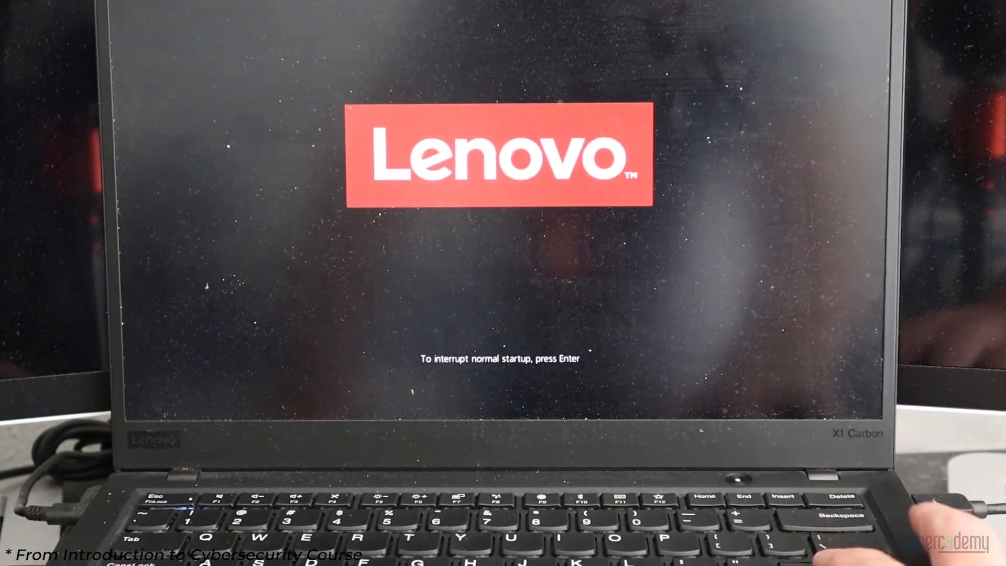
Interrupt startup, enter BIOS Setup with F1, and move to Virtualization on the Security tab.
{"action": "key", "text": "Return"}
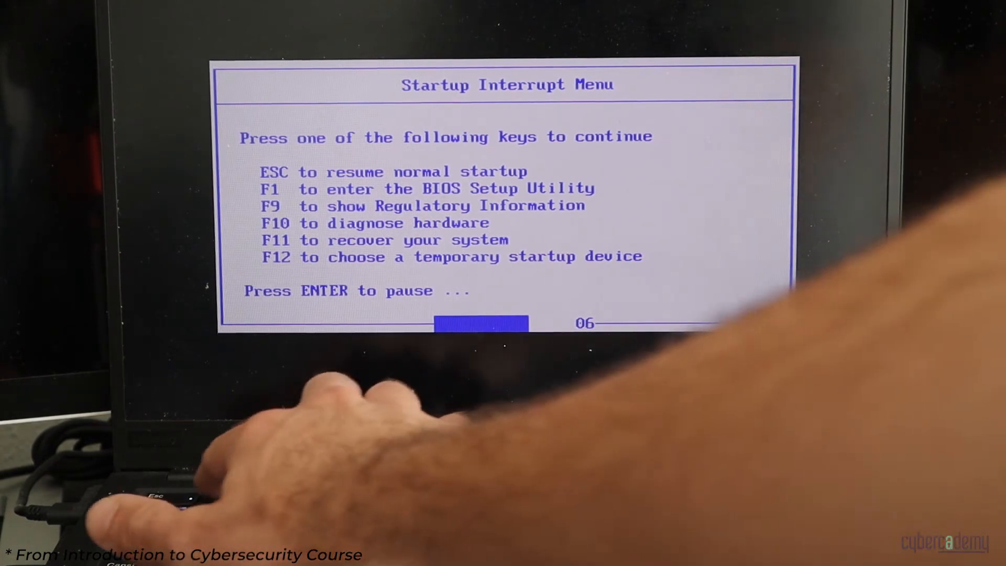
{"action": "key", "text": "F1"}
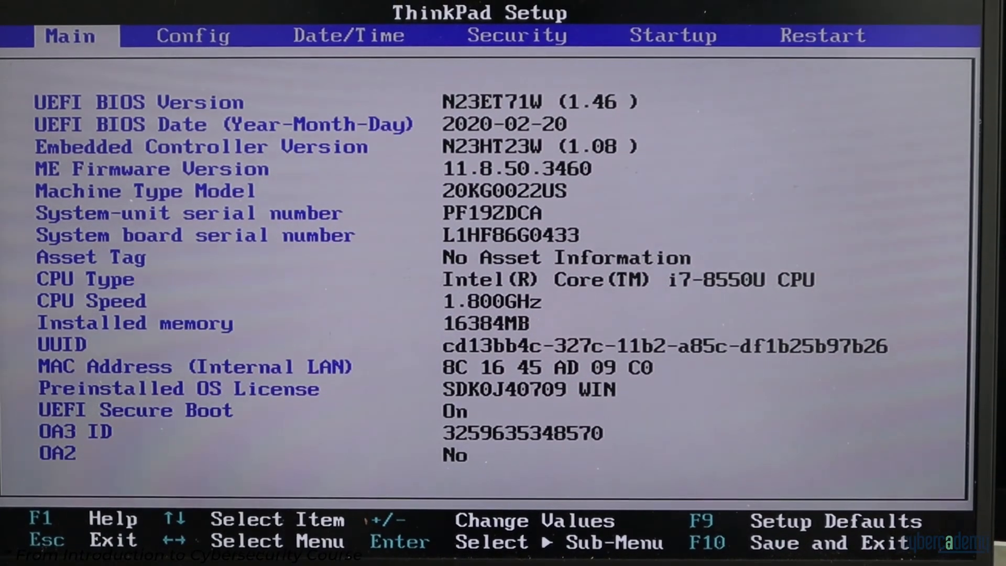
{"action": "key", "text": "Right"}
{"action": "key", "text": "Right"}
{"action": "key", "text": "Right"}
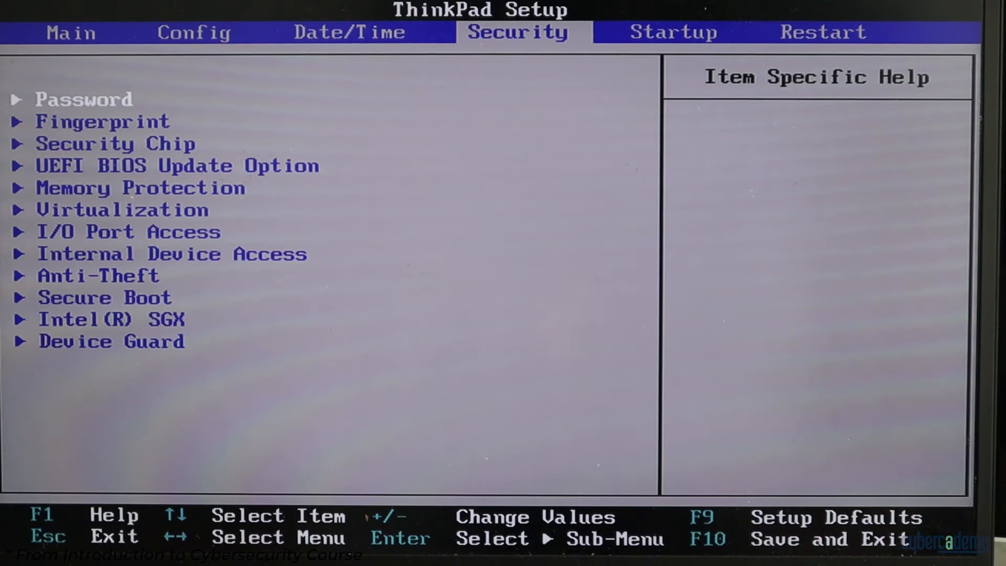
{"action": "key", "text": "Down"}
{"action": "key", "text": "Down"}
{"action": "key", "text": "Down"}
{"action": "key", "text": "Down"}
{"action": "key", "text": "Down"}
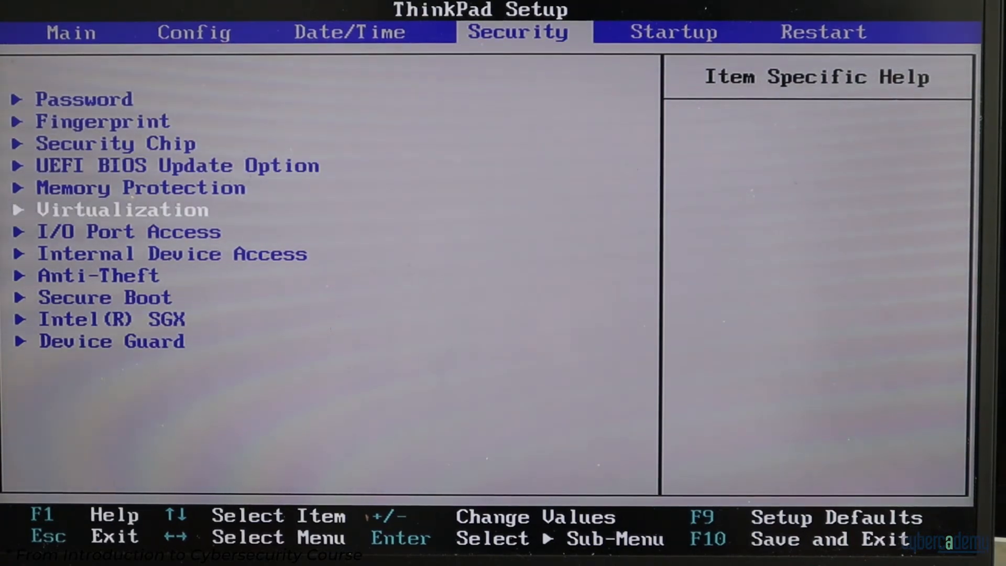
Confirm Intel Virtualization Technology and VT-d are Enabled, then save with F10 and exit.
{"action": "key", "text": "Return"}
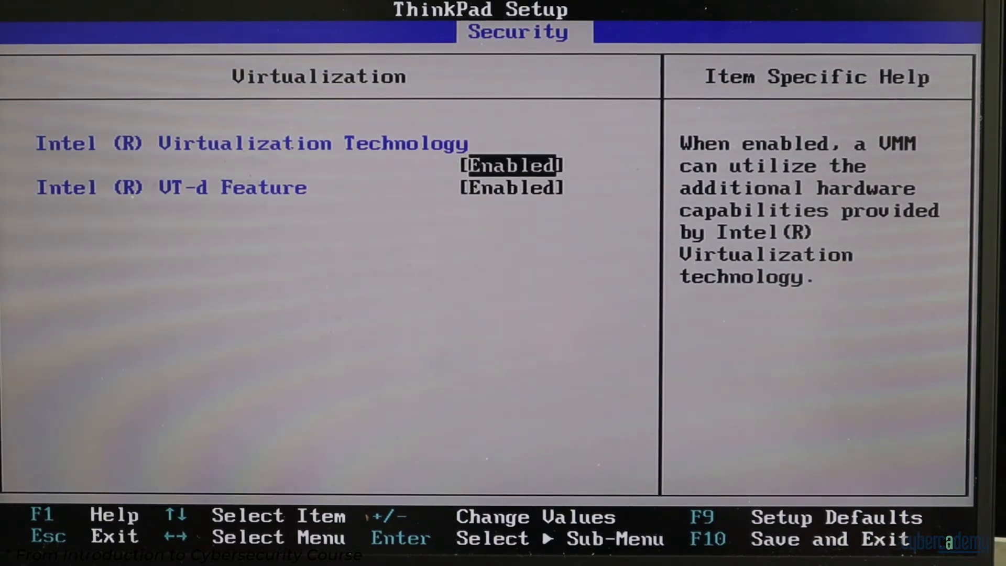
{"action": "key", "text": "Down"}
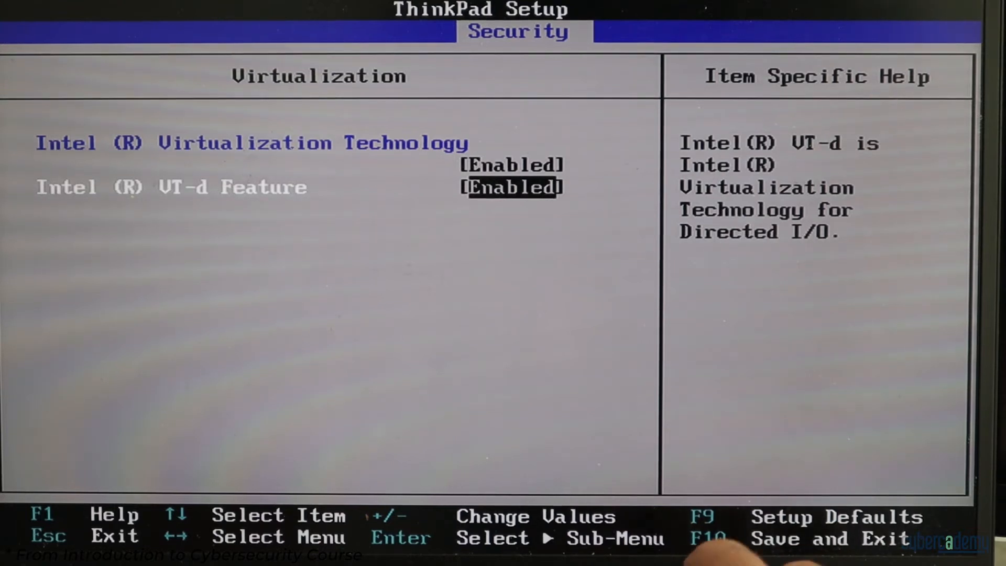
{"action": "key", "text": "F10"}
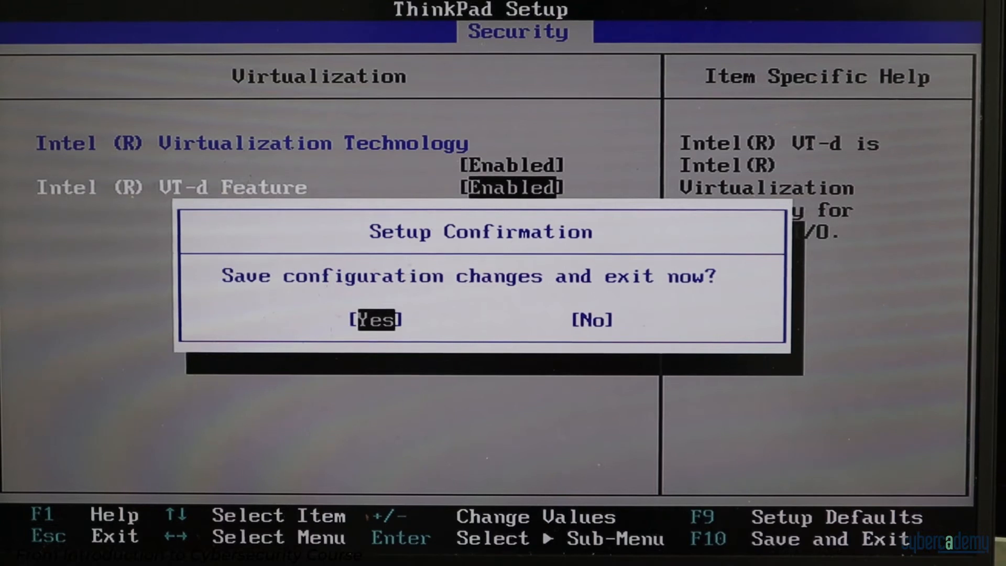
{"action": "key", "text": "Return"}
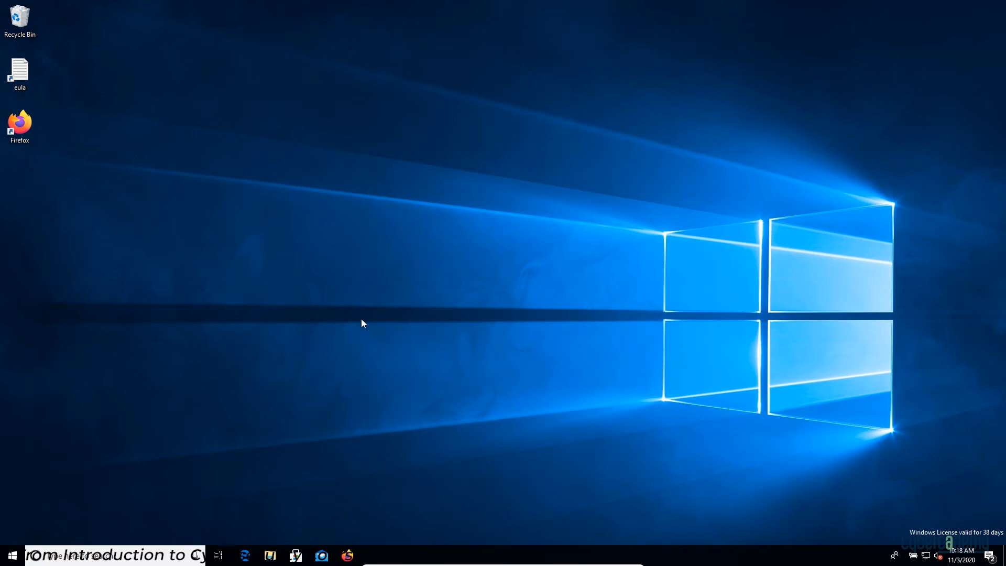
Launch Firefox, dismiss the default-browser prompt, and search Google for 'virtualbox'.
{"action": "left_click", "coordinate": [348, 557]}
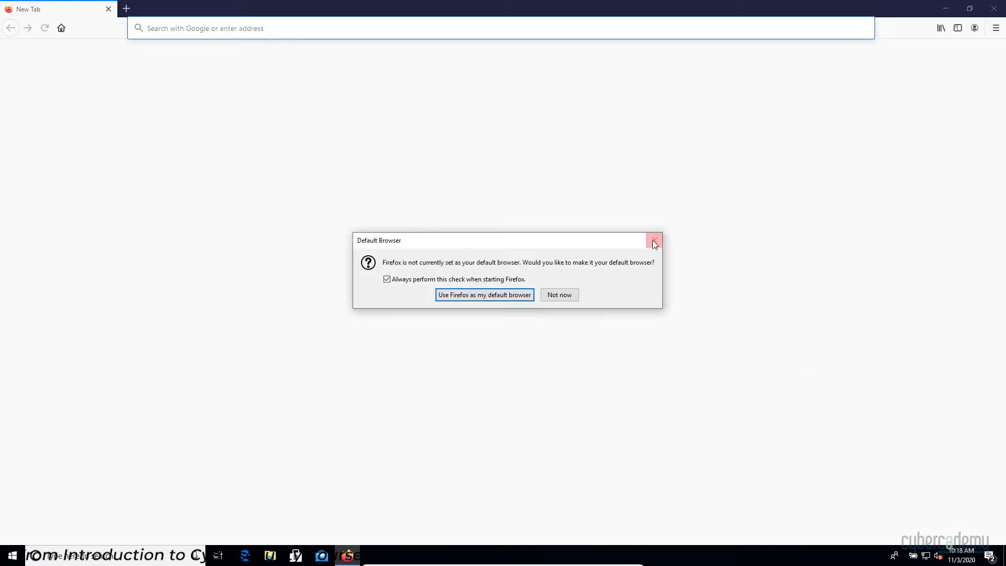
{"action": "left_click", "coordinate": [556, 294]}
{"action": "left_click", "coordinate": [164, 28]}
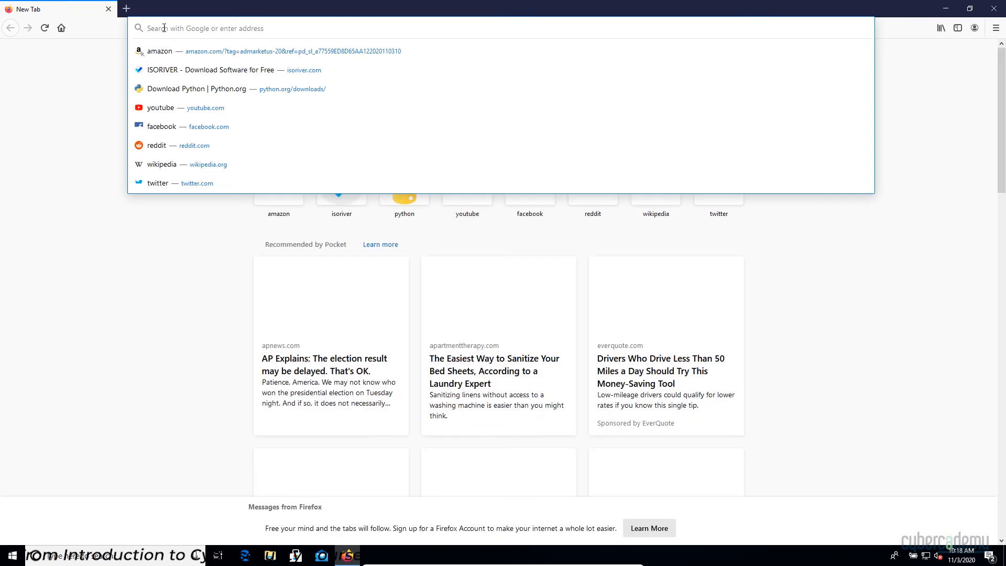
{"action": "type", "text": "virtualbo"}
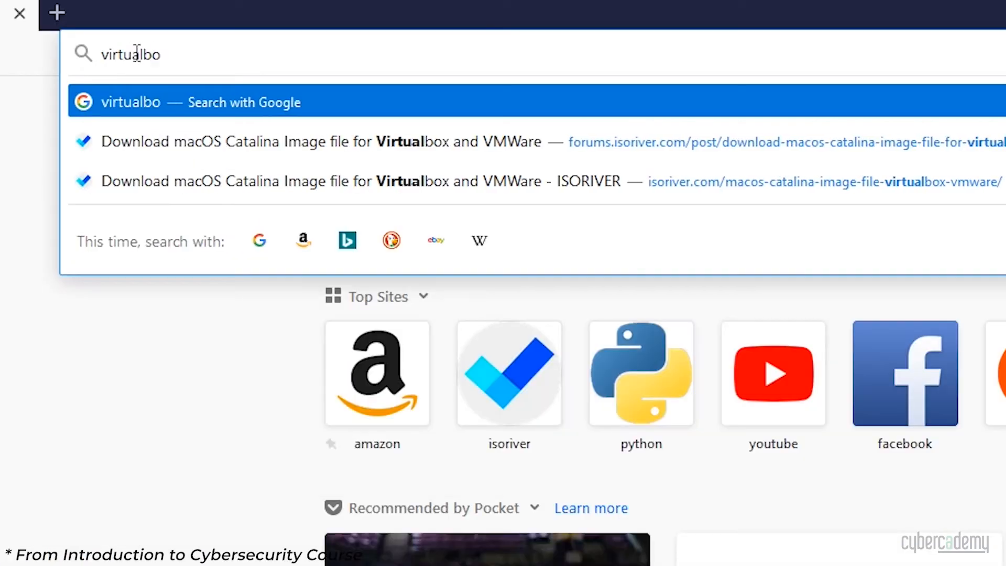
{"action": "type", "text": "x"}
{"action": "key", "text": "Return"}
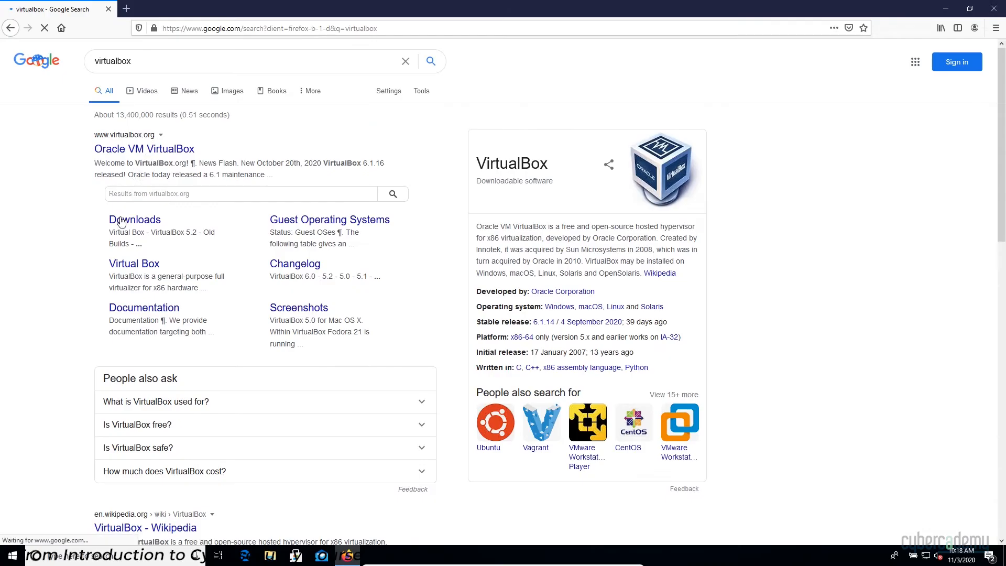
Save VirtualBox-6.1.16-140961-Win.exe for Windows hosts from the VirtualBox Downloads page.
{"action": "left_click", "coordinate": [121, 221]}
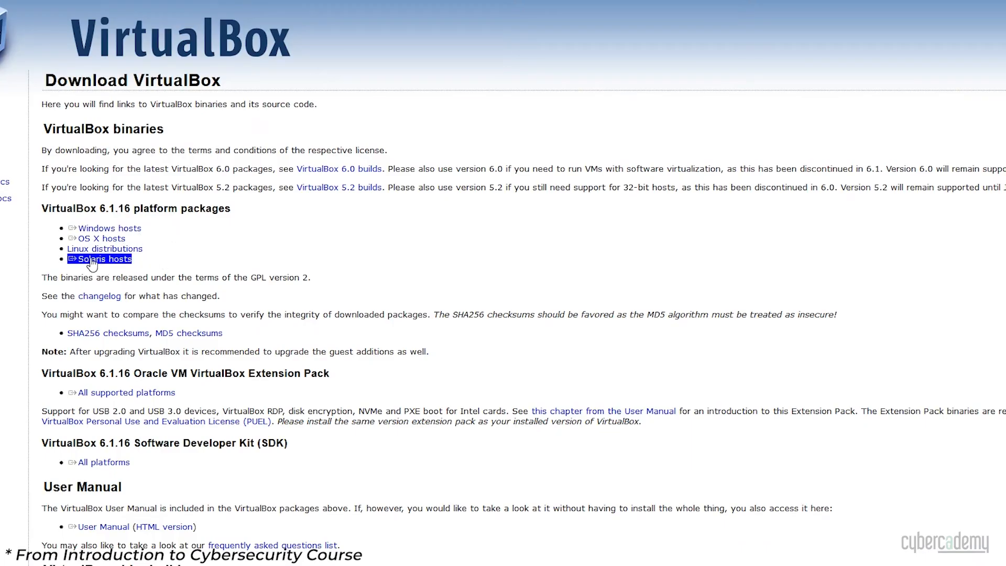
{"action": "left_click", "coordinate": [107, 230]}
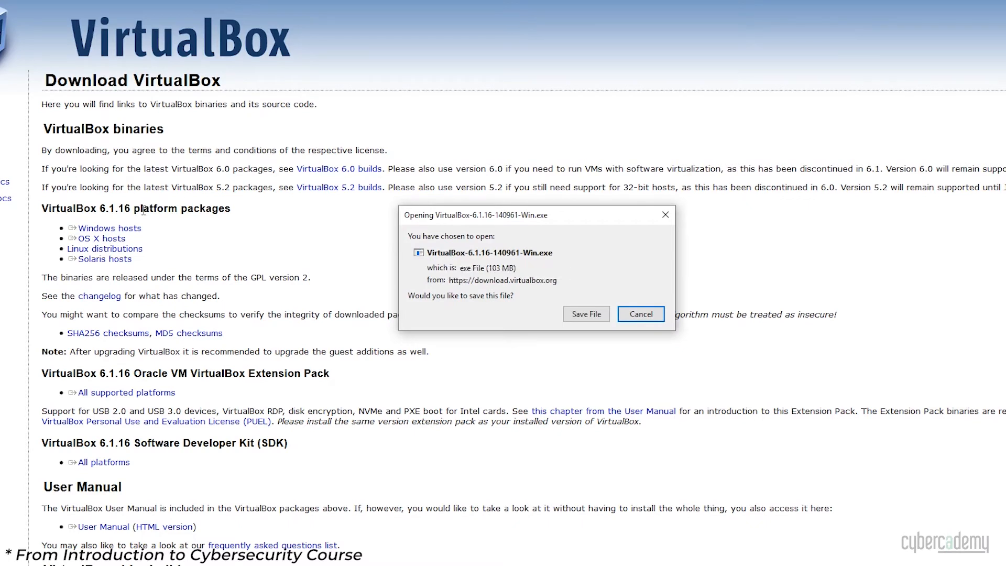
{"action": "left_click", "coordinate": [597, 314]}
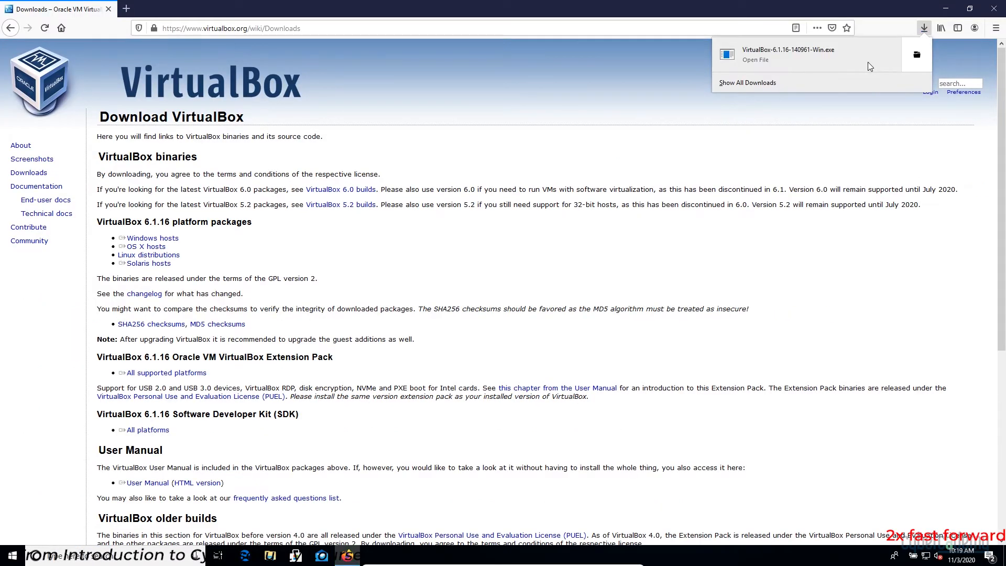
Install VirtualBox 6.1.16 with default features and shortcuts, approving the driver, and finish setup.
{"action": "left_click", "coordinate": [758, 62]}
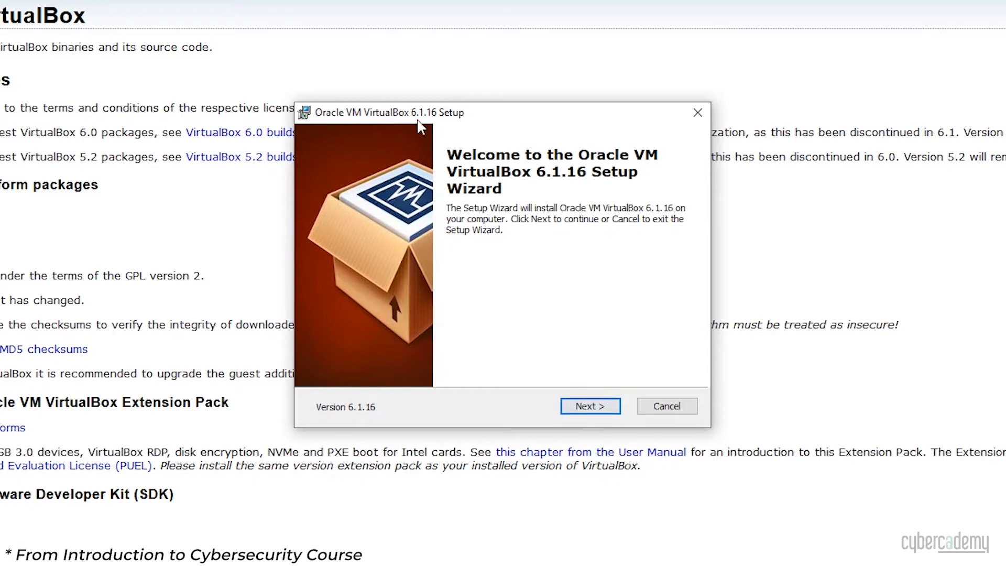
{"action": "left_click", "coordinate": [589, 407]}
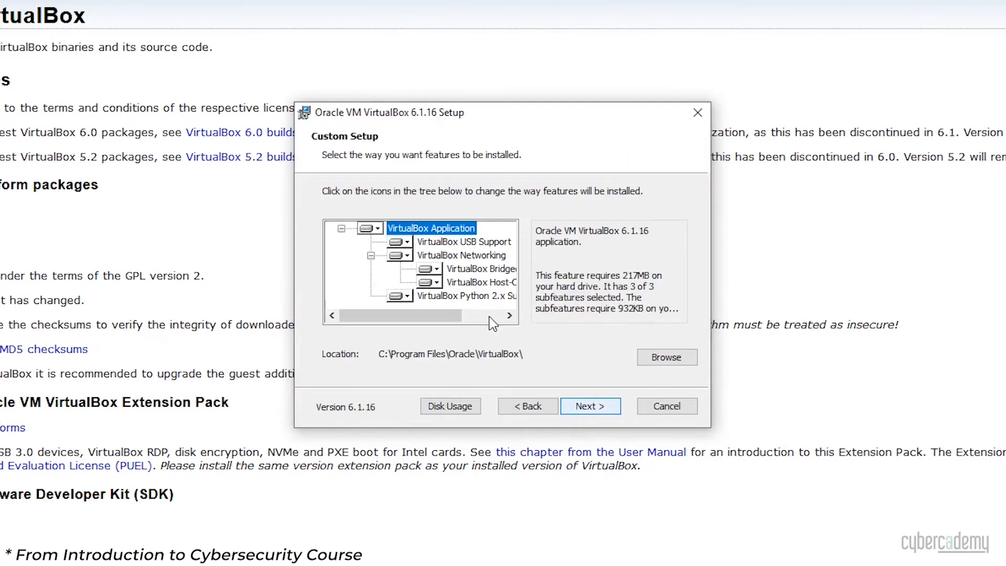
{"action": "left_click", "coordinate": [596, 414]}
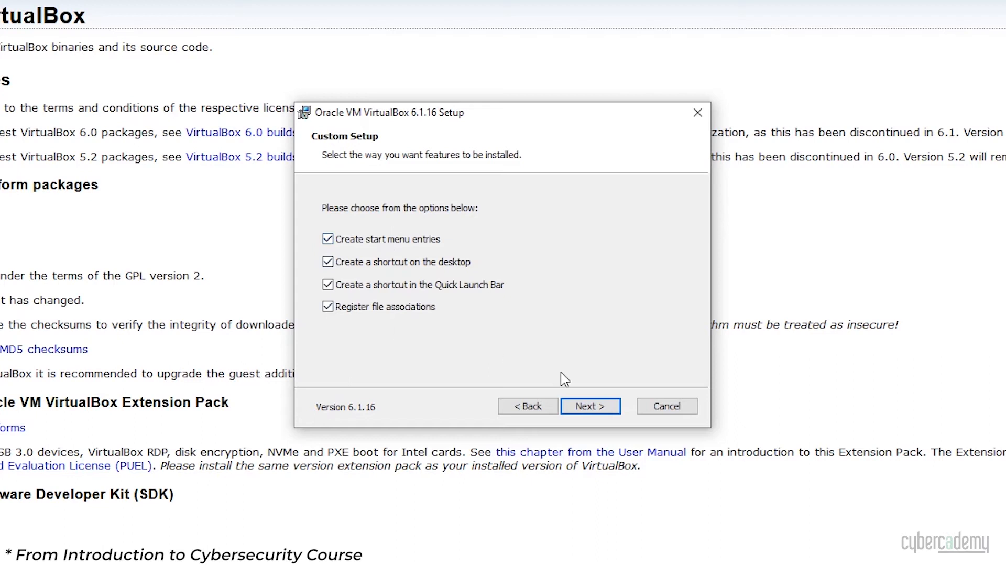
{"action": "left_click", "coordinate": [572, 404]}
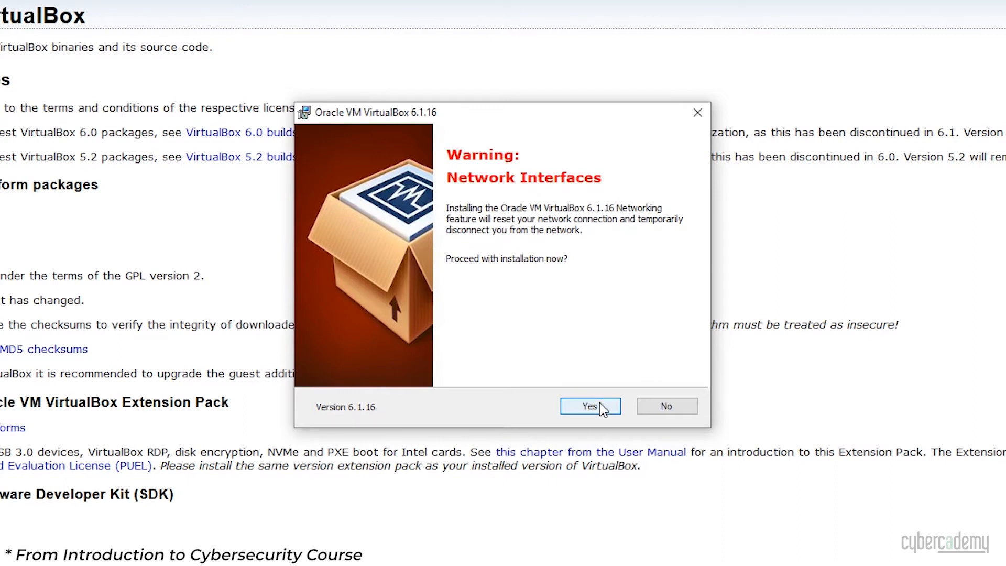
{"action": "left_click", "coordinate": [590, 406]}
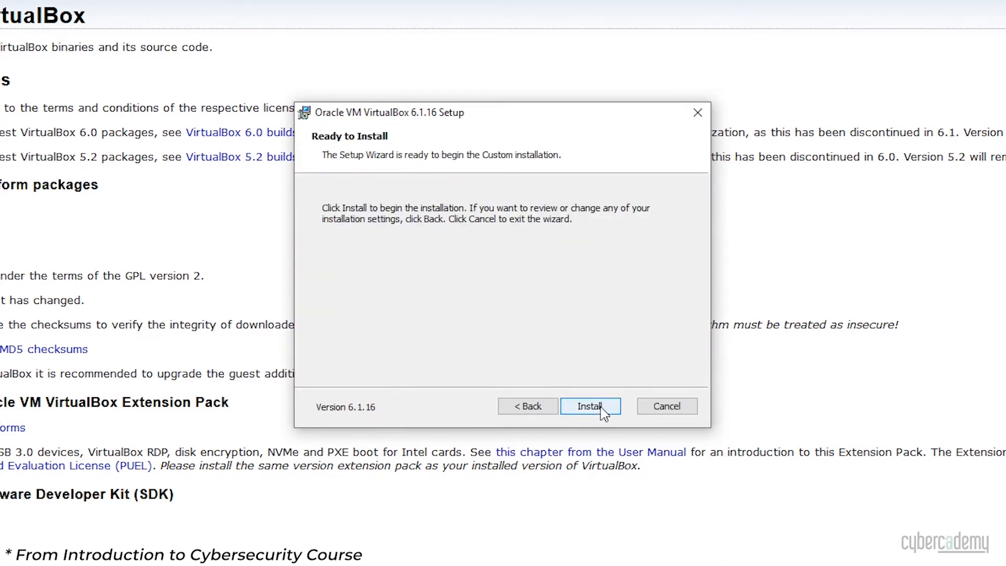
{"action": "left_click", "coordinate": [603, 411]}
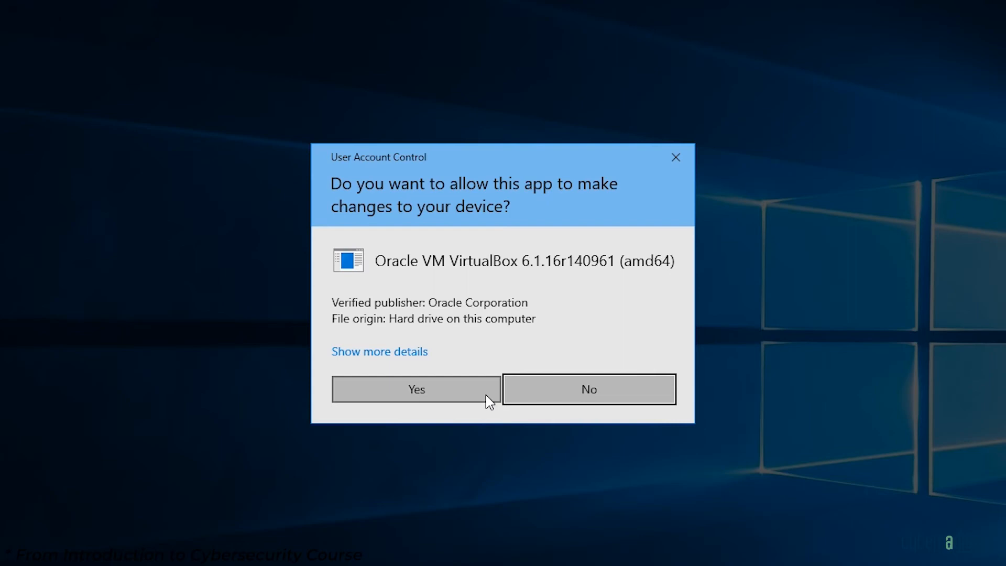
{"action": "left_click", "coordinate": [485, 395]}
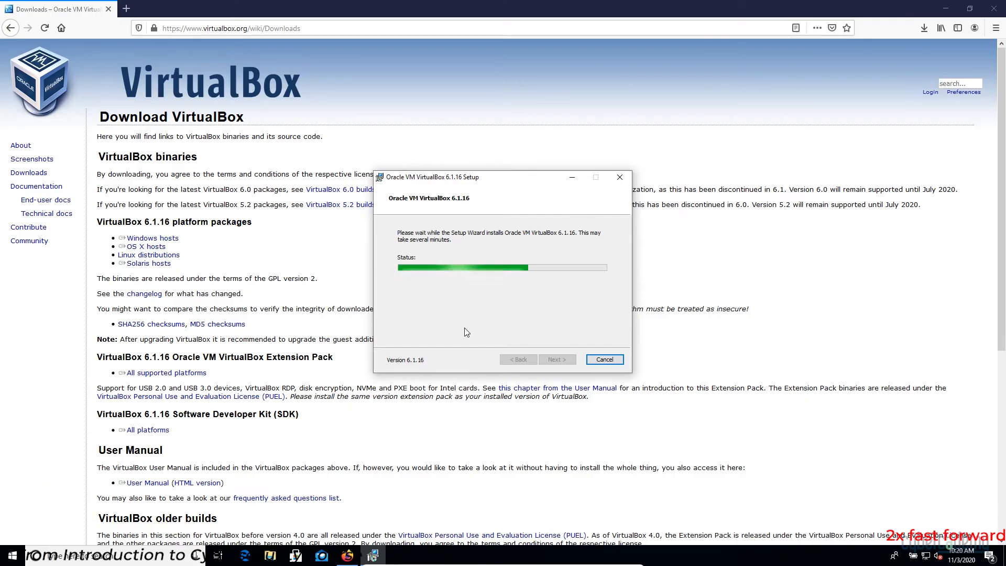
{"action": "left_click", "coordinate": [558, 281]}
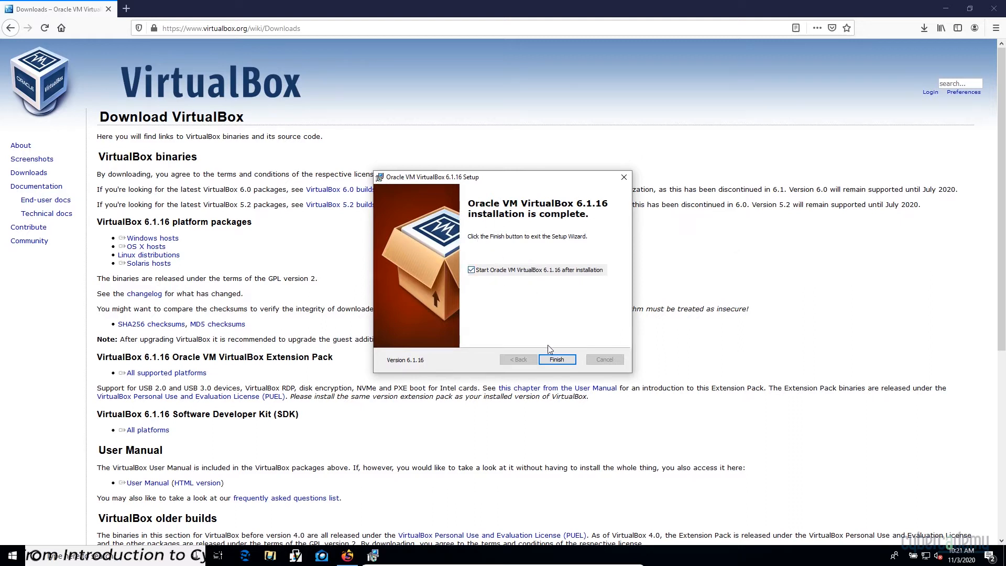
{"action": "left_click", "coordinate": [555, 359]}
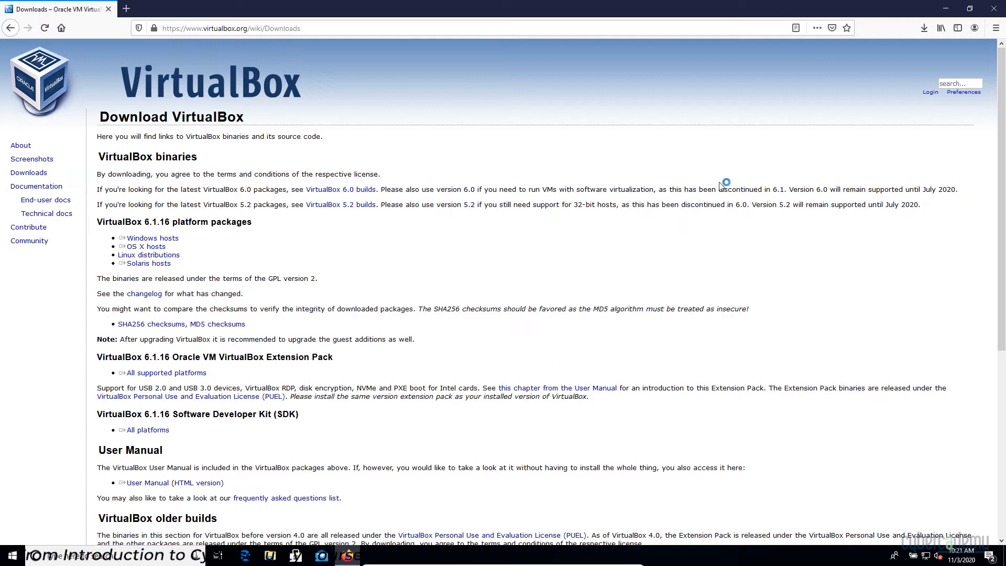
Minimize Firefox and move the VirtualBox Manager window up and to the left.
{"action": "left_click", "coordinate": [947, 13]}
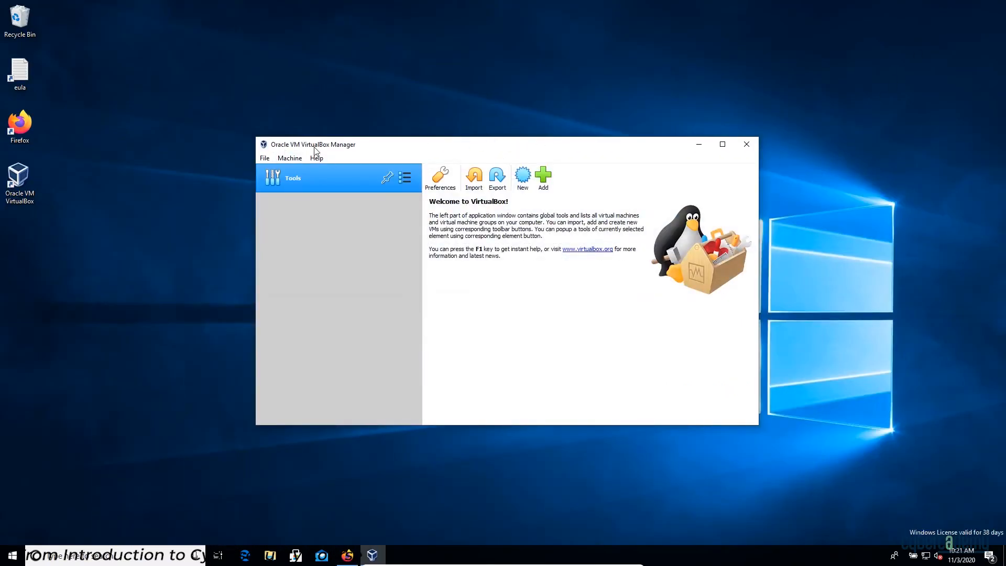
{"action": "left_click_drag", "start_coordinate": [391, 148], "coordinate": [326, 137]}
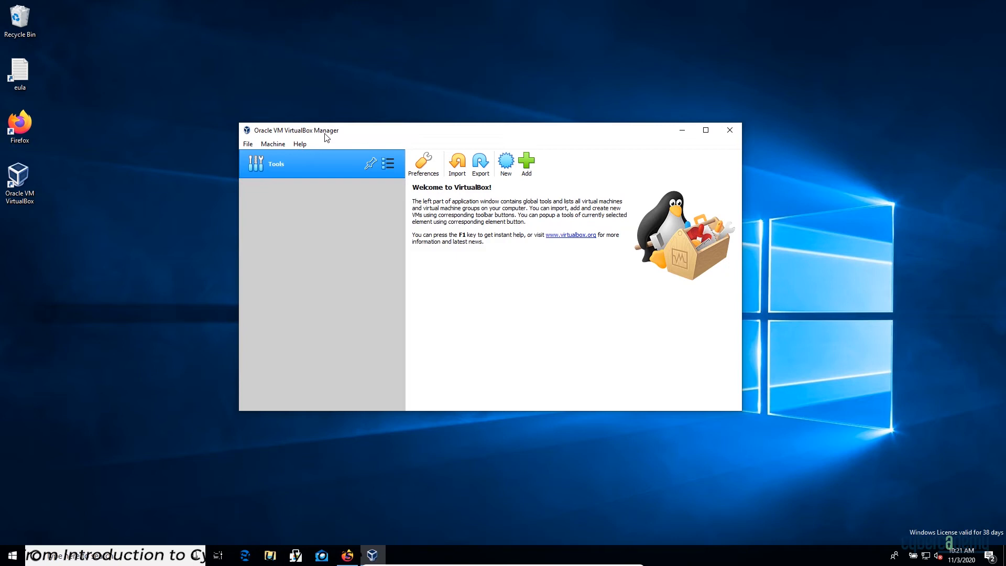
{"action": "left_click_drag", "start_coordinate": [325, 137], "coordinate": [308, 126]}
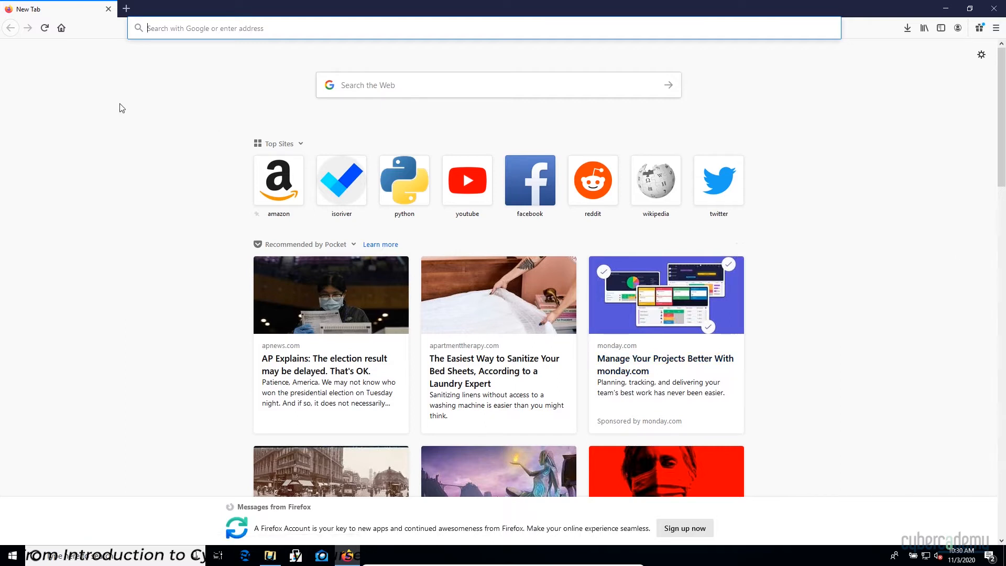
Search 'winrar', save WinRAR x64 6.00 beta 1 from rarlab.com, and launch the installer.
{"action": "left_click", "coordinate": [176, 30]}
{"action": "type", "text": "winrar"}
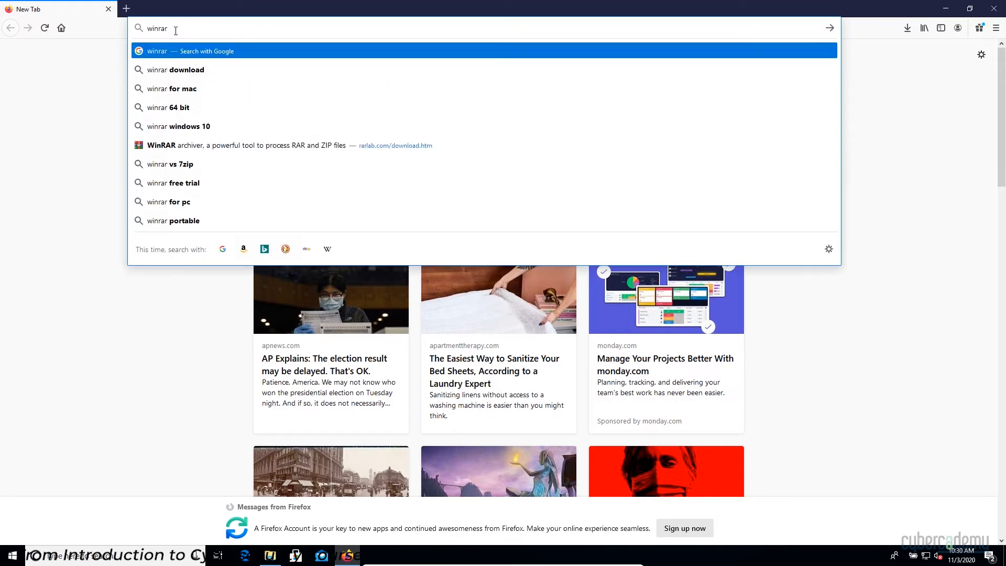
{"action": "key", "text": "Return"}
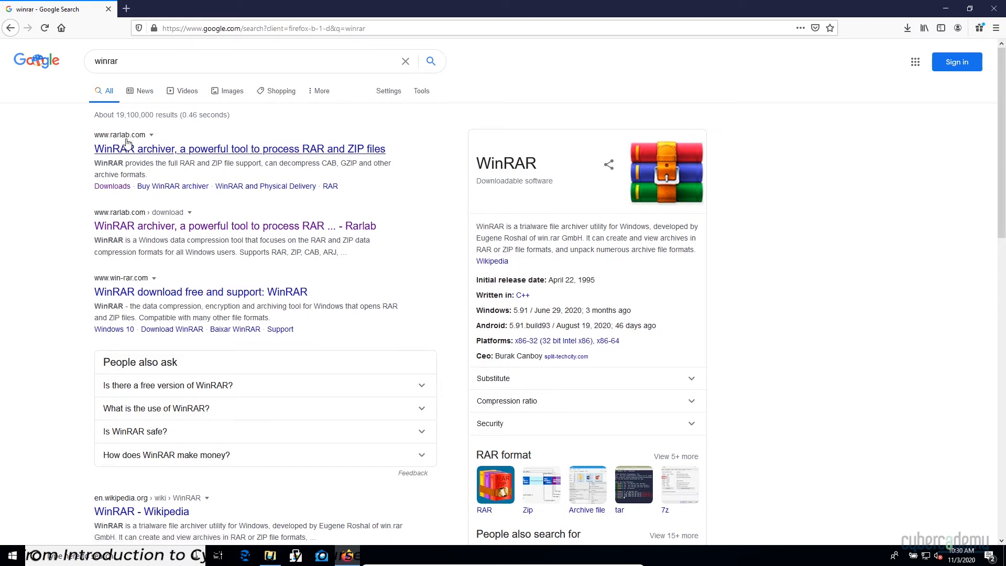
{"action": "left_click", "coordinate": [120, 188]}
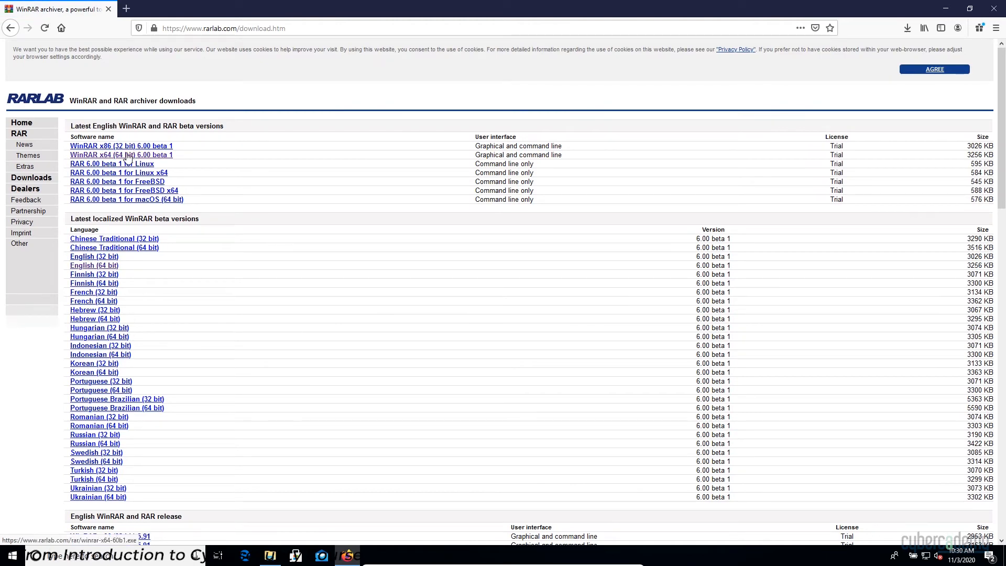
{"action": "left_click", "coordinate": [109, 158]}
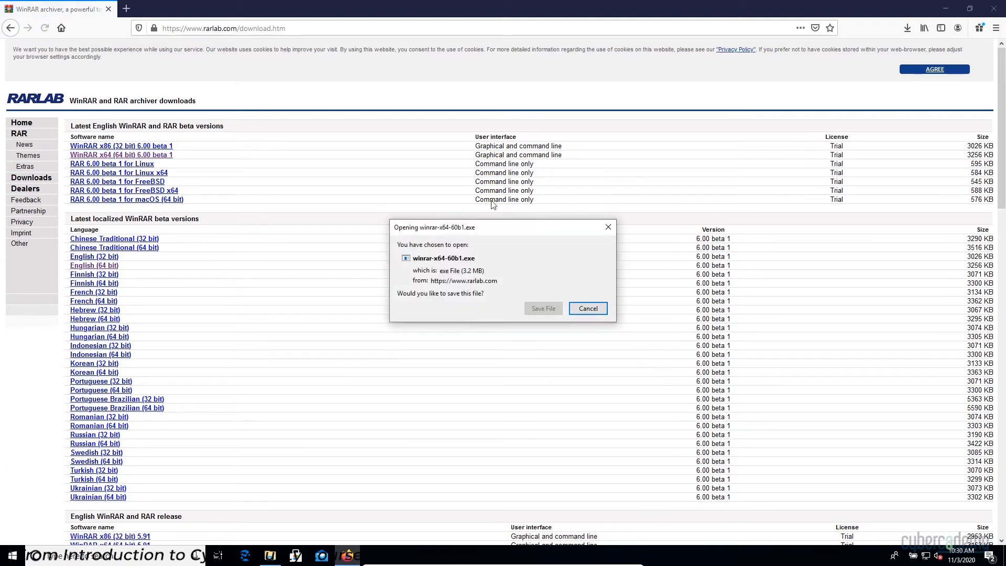
{"action": "left_click", "coordinate": [543, 308]}
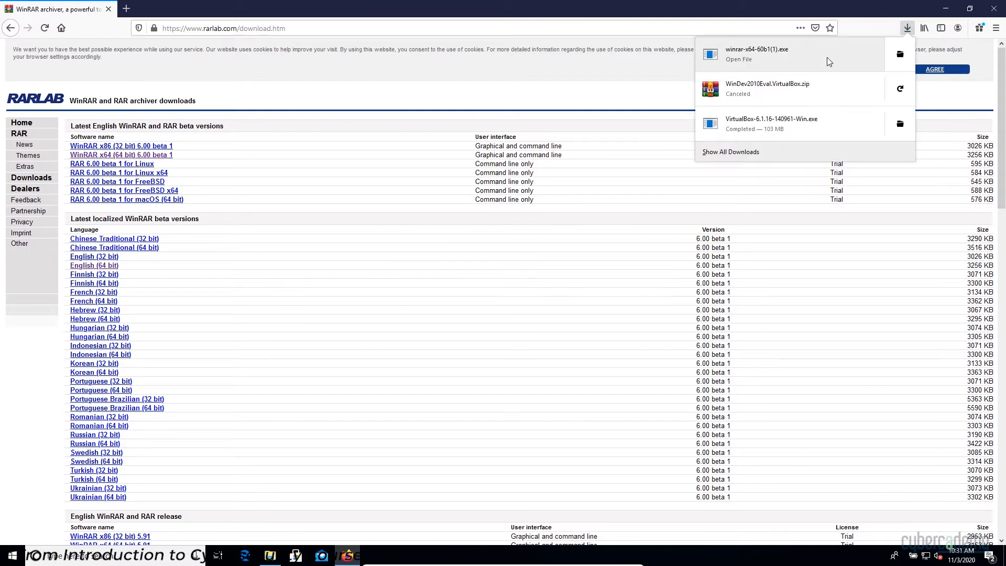
{"action": "left_click", "coordinate": [827, 58]}
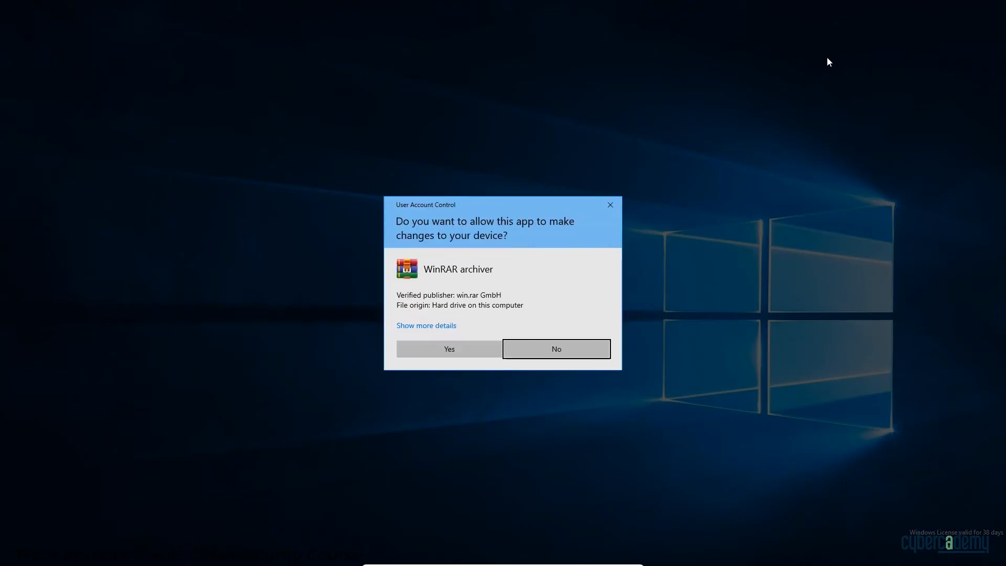
Approve the UAC prompt and install WinRAR to C:\Program Files\WinRAR with default associations.
{"action": "left_click", "coordinate": [439, 346]}
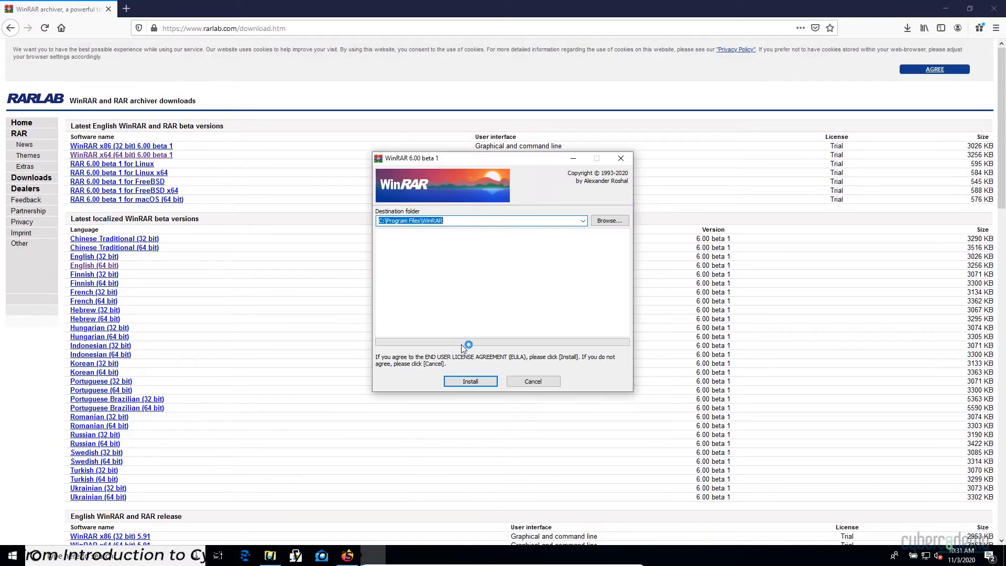
{"action": "left_click", "coordinate": [477, 382]}
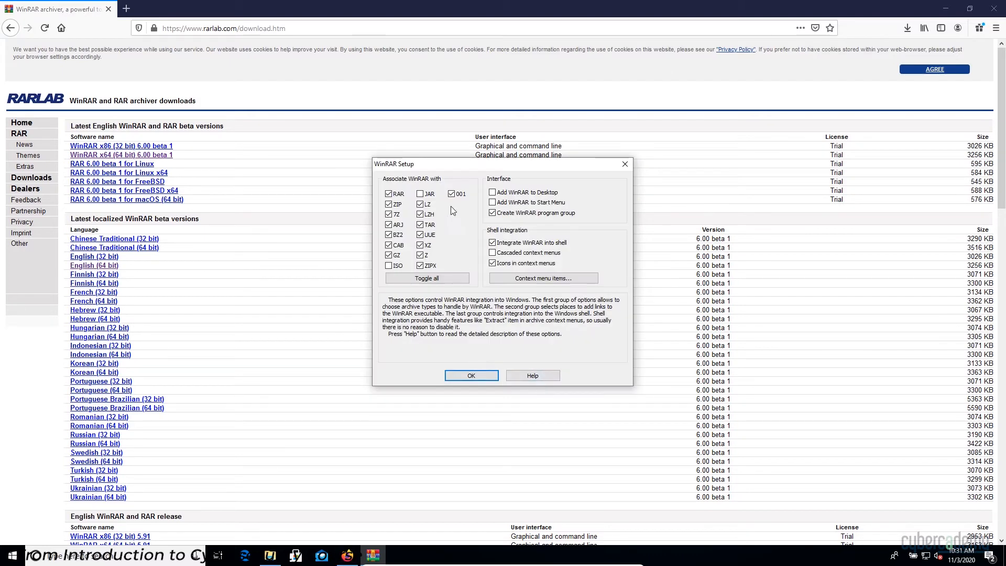
{"action": "left_click", "coordinate": [463, 377]}
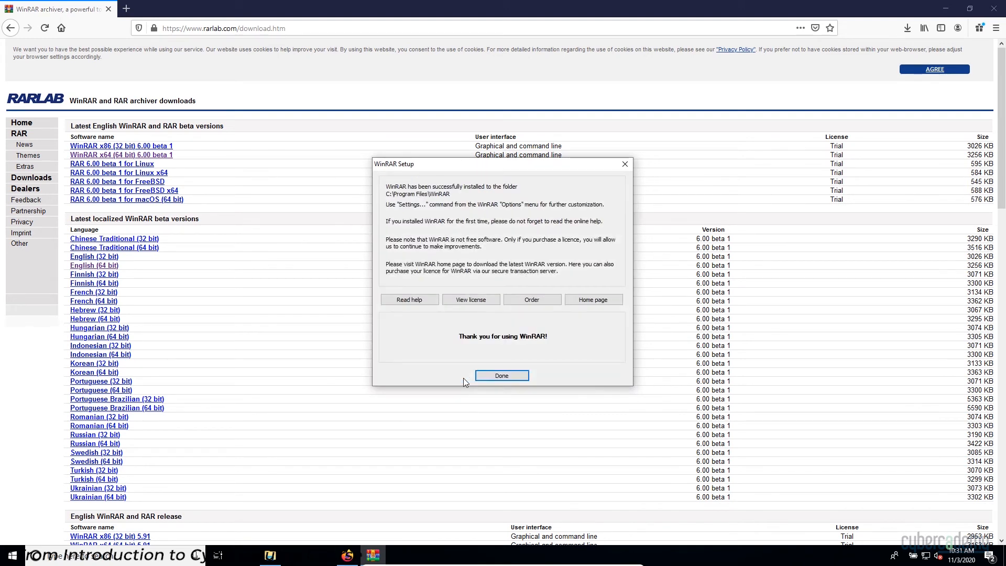
{"action": "left_click", "coordinate": [516, 376]}
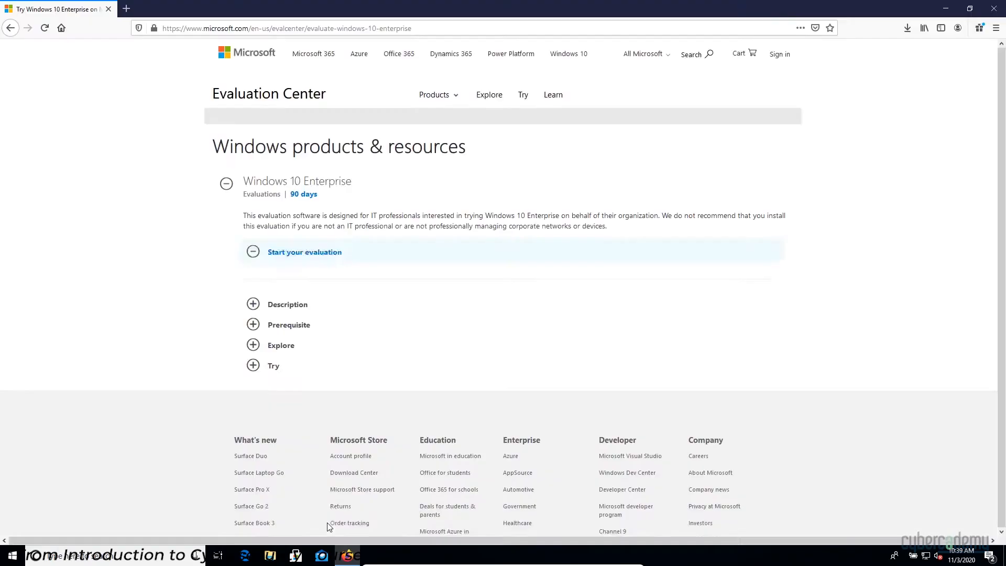
Choose the ISO - Enterprise evaluation of Windows 10 and continue to registration.
{"action": "left_click", "coordinate": [259, 250]}
{"action": "scroll", "coordinate": [257, 145], "scroll_direction": "down", "scroll_amount": 2}
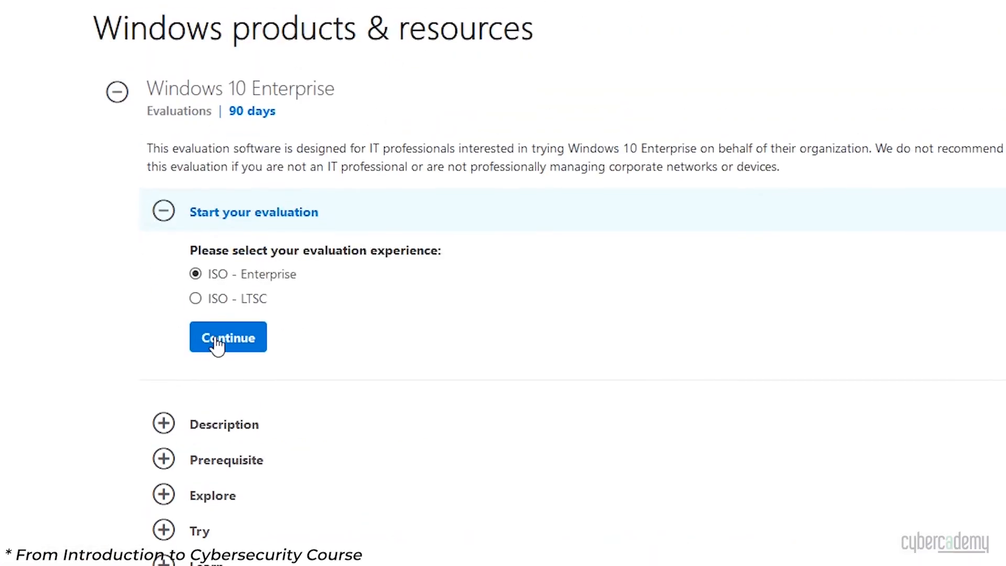
{"action": "left_click", "coordinate": [218, 276]}
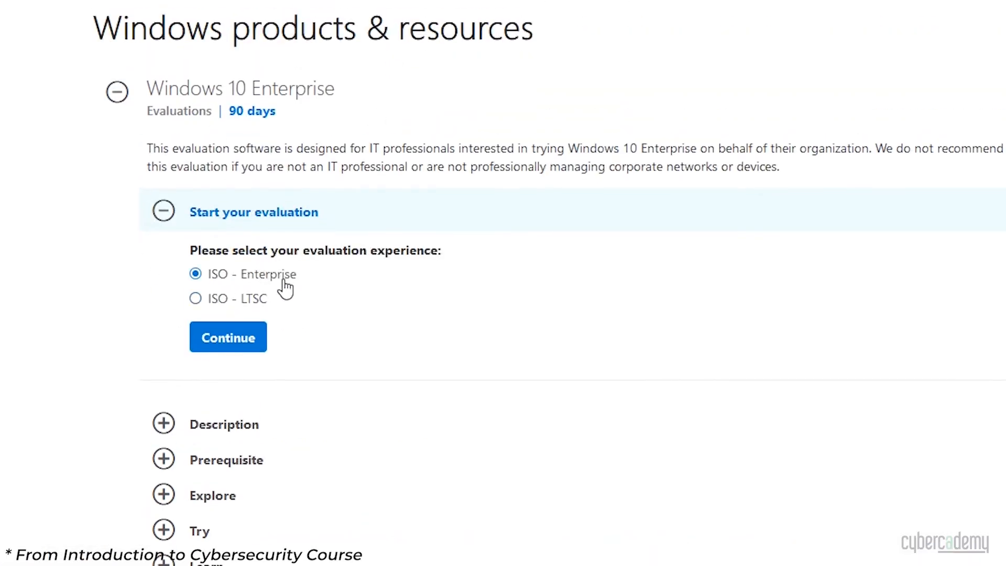
{"action": "left_click", "coordinate": [234, 336]}
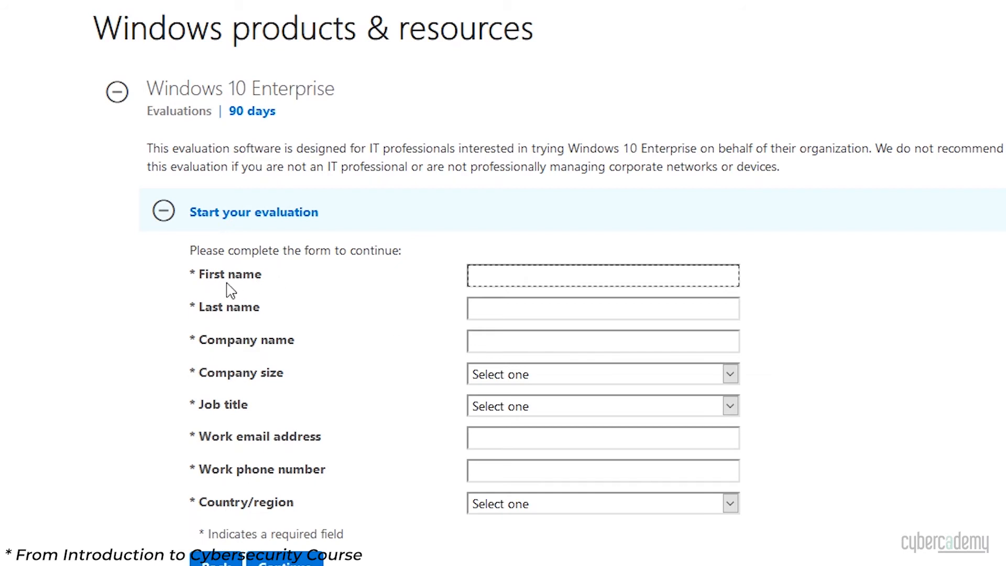
Fill in the registrant's first name, company size, work phone number and country.
{"action": "type", "text": "Grant"}
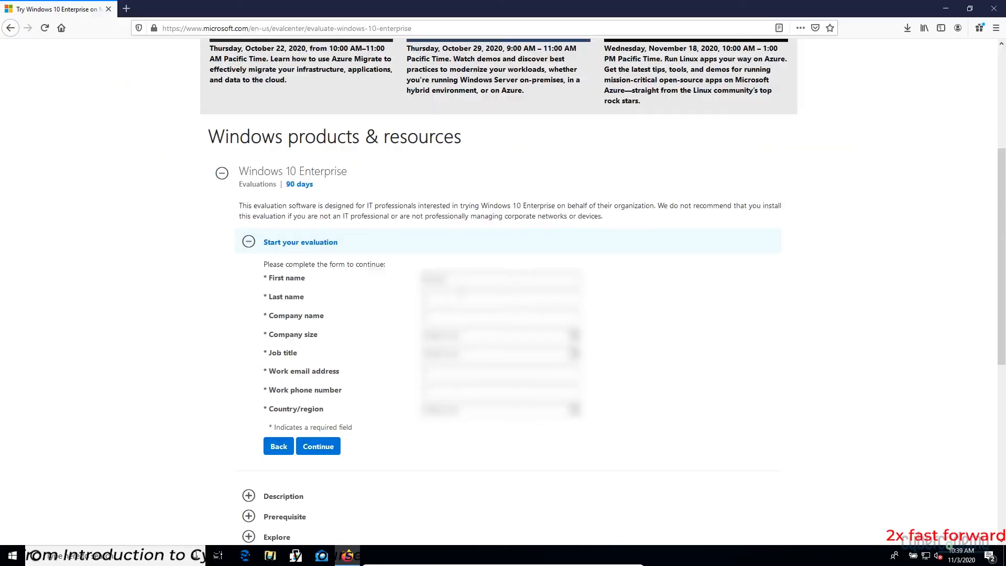
{"action": "left_click", "coordinate": [500, 334]}
{"action": "left_click", "coordinate": [445, 433]}
{"action": "type", "text": "1234567890"}
{"action": "left_click", "coordinate": [532, 411]}
{"action": "scroll", "coordinate": [533, 367], "scroll_direction": "down", "scroll_amount": 20}
{"action": "left_click", "coordinate": [532, 357]}
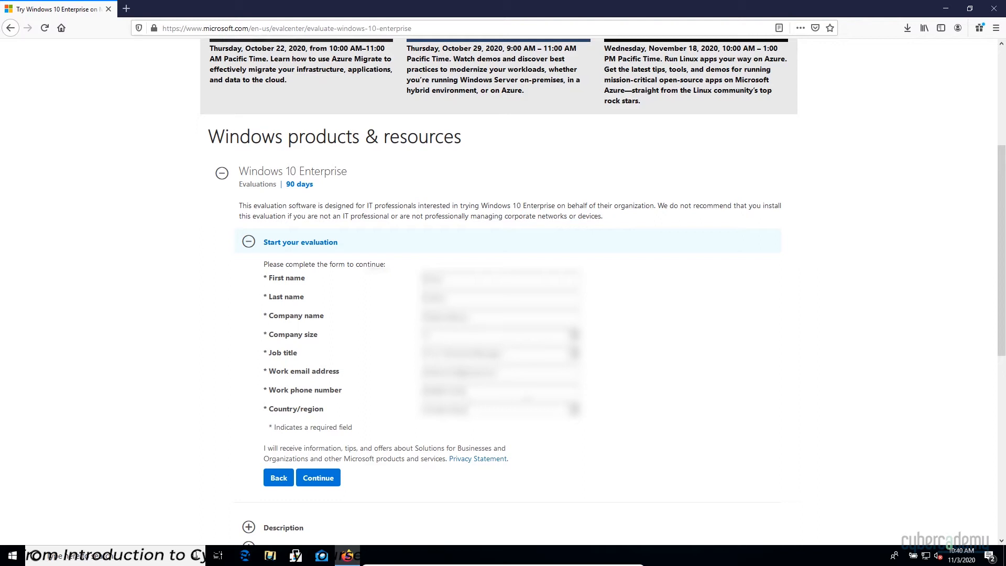
Download the 64-bit English Windows 10 Enterprise ISO and save the file to disk.
{"action": "left_click", "coordinate": [318, 479]}
{"action": "left_click", "coordinate": [314, 333]}
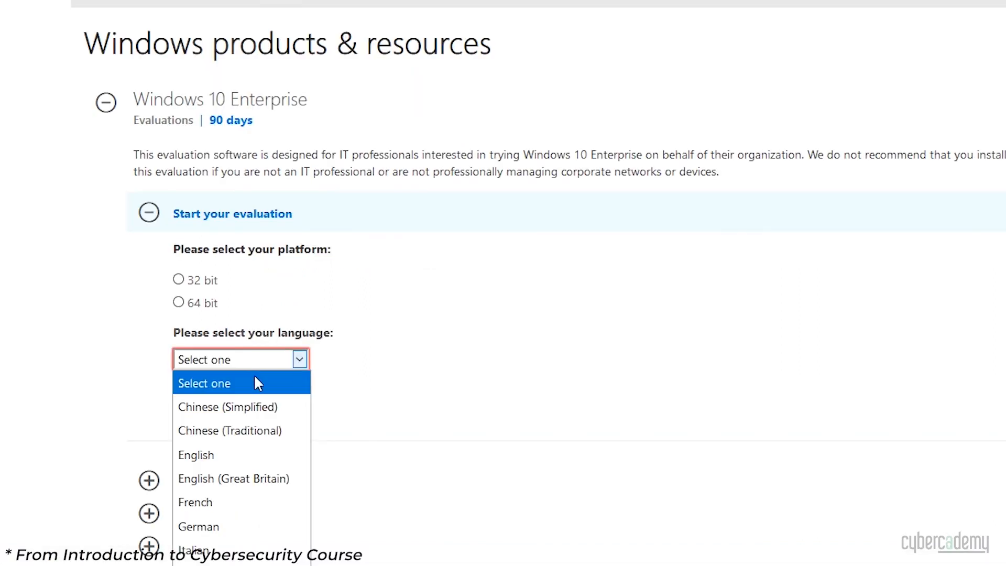
{"action": "left_click", "coordinate": [254, 455]}
{"action": "left_click", "coordinate": [214, 305]}
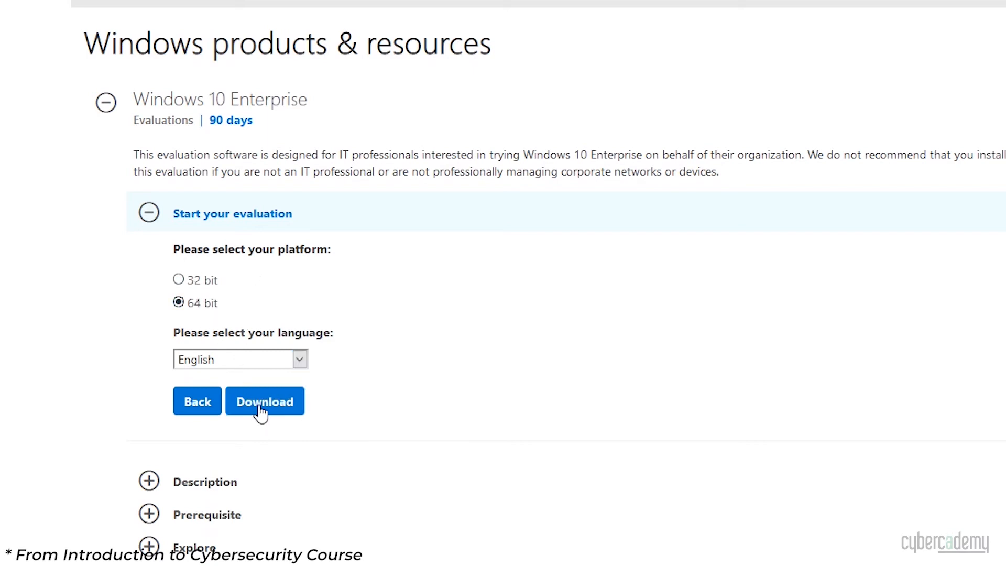
{"action": "left_click", "coordinate": [261, 410]}
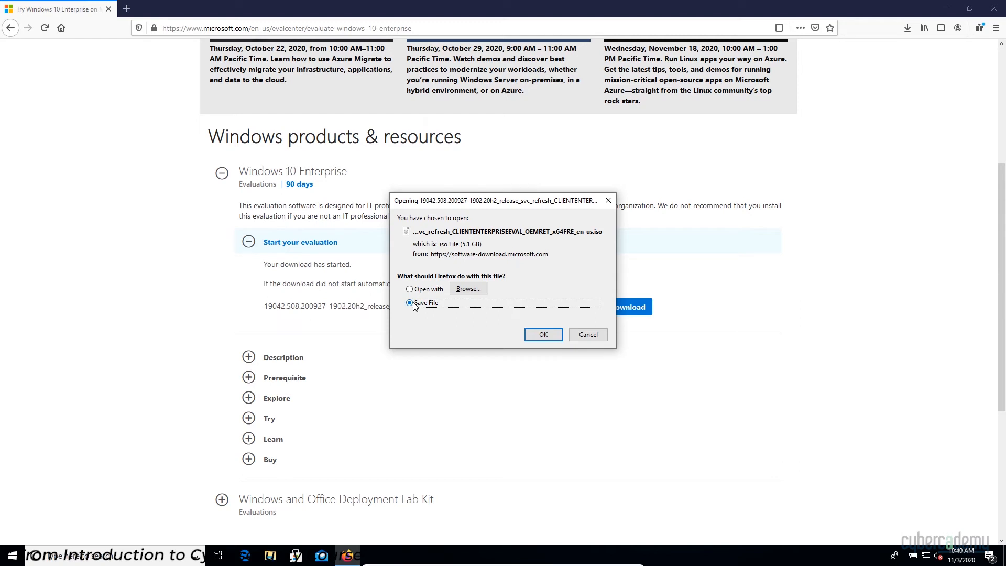
{"action": "left_click", "coordinate": [540, 339]}
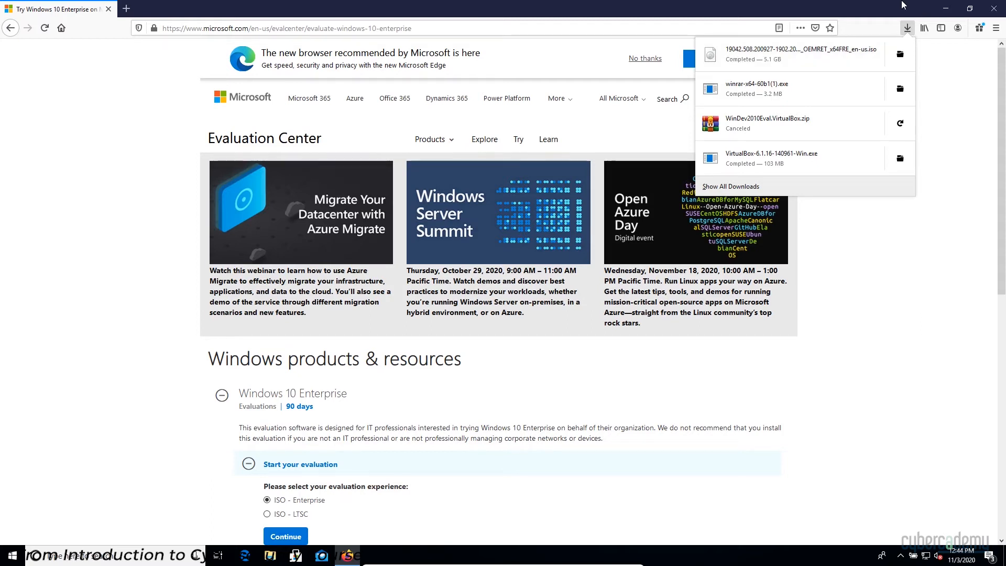
Show the Windows ISO in the Downloads folder with its full name visible, then launch VirtualBox.
{"action": "left_click", "coordinate": [941, 7]}
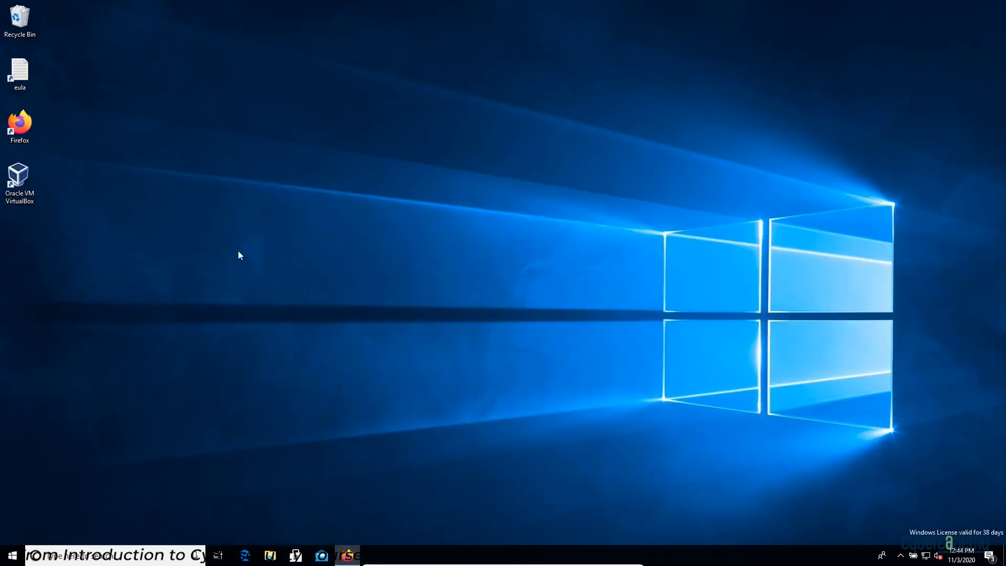
{"action": "left_click", "coordinate": [270, 555]}
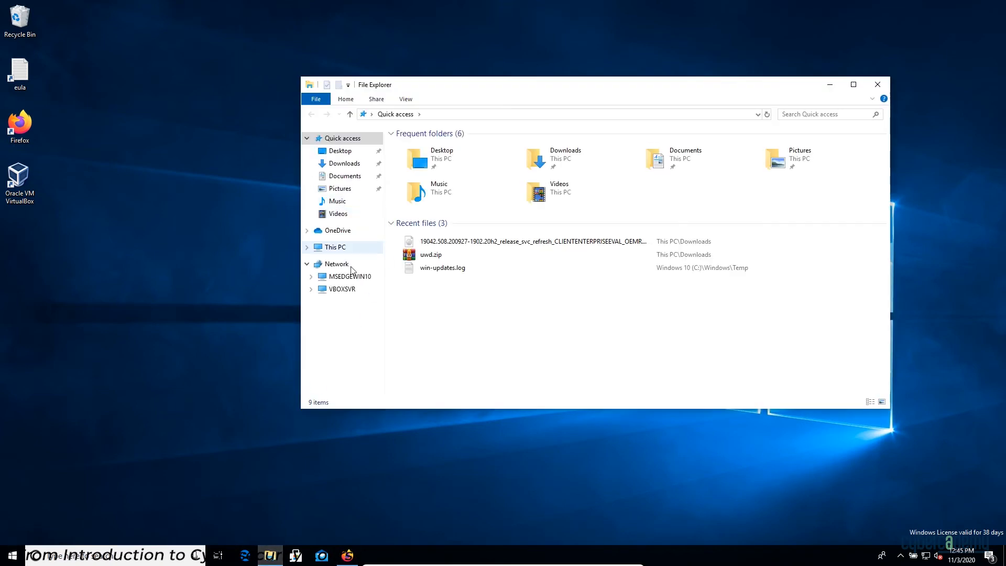
{"action": "left_click", "coordinate": [348, 166]}
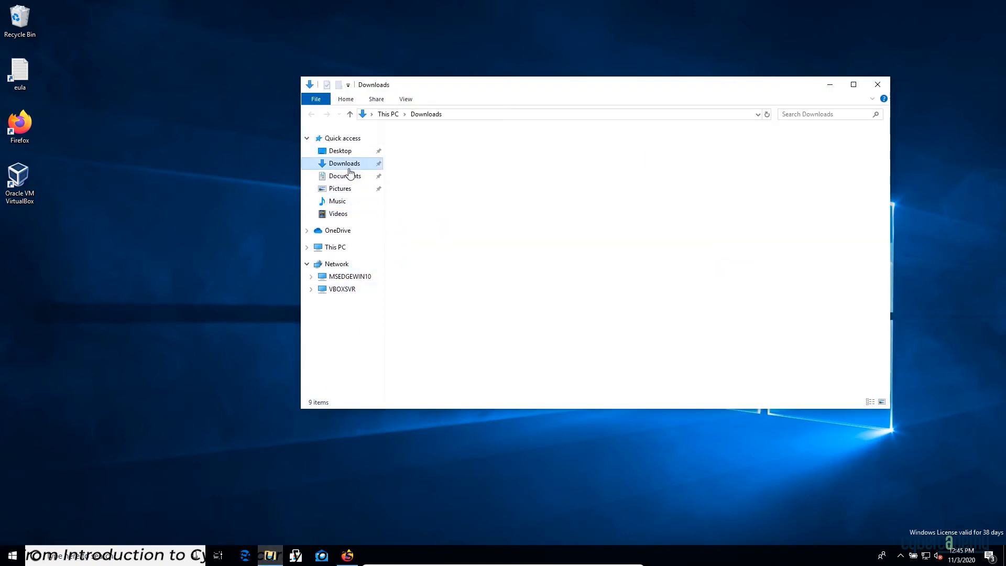
{"action": "left_click", "coordinate": [518, 147]}
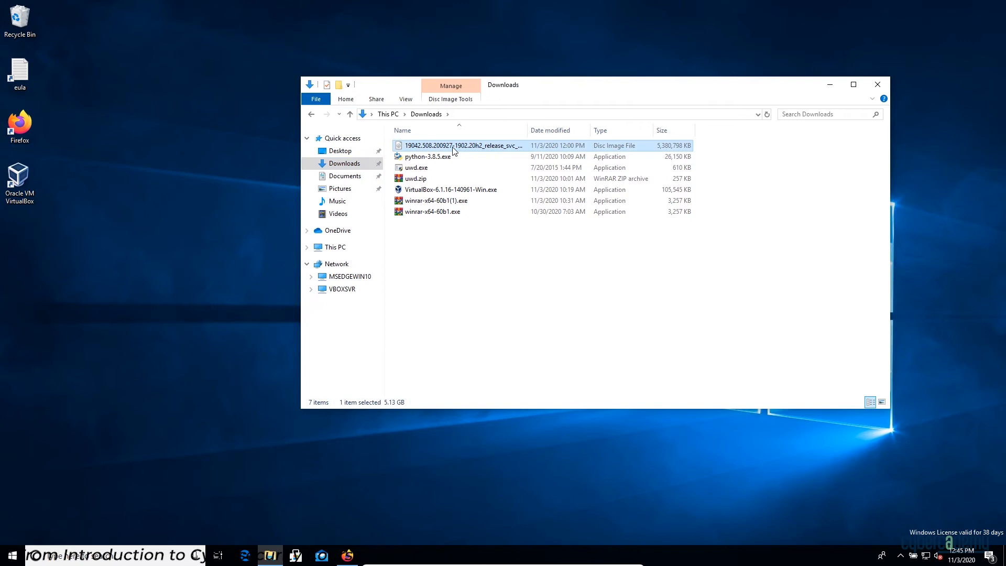
{"action": "left_click_drag", "start_coordinate": [527, 130], "coordinate": [579, 131]}
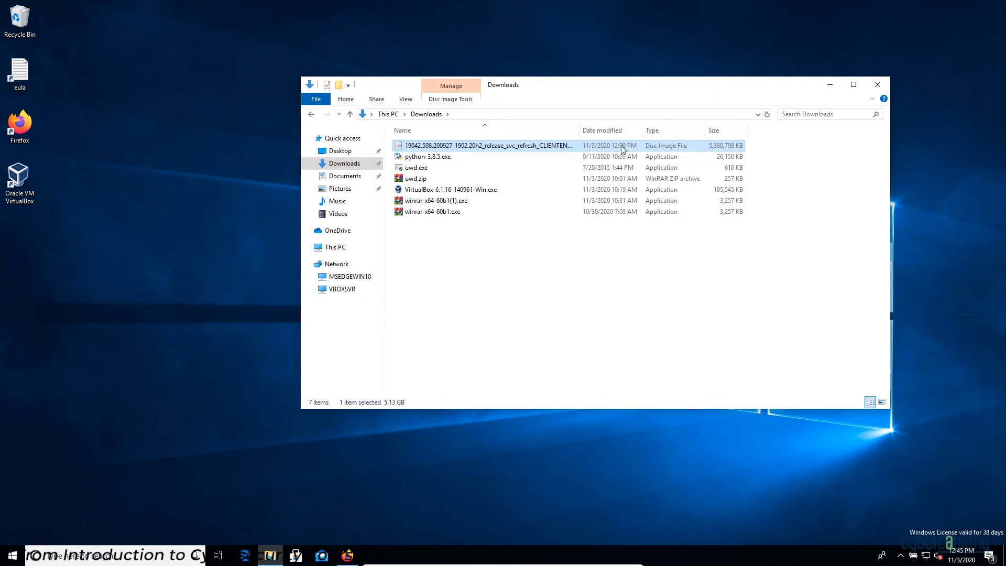
{"action": "double_click", "coordinate": [18, 183]}
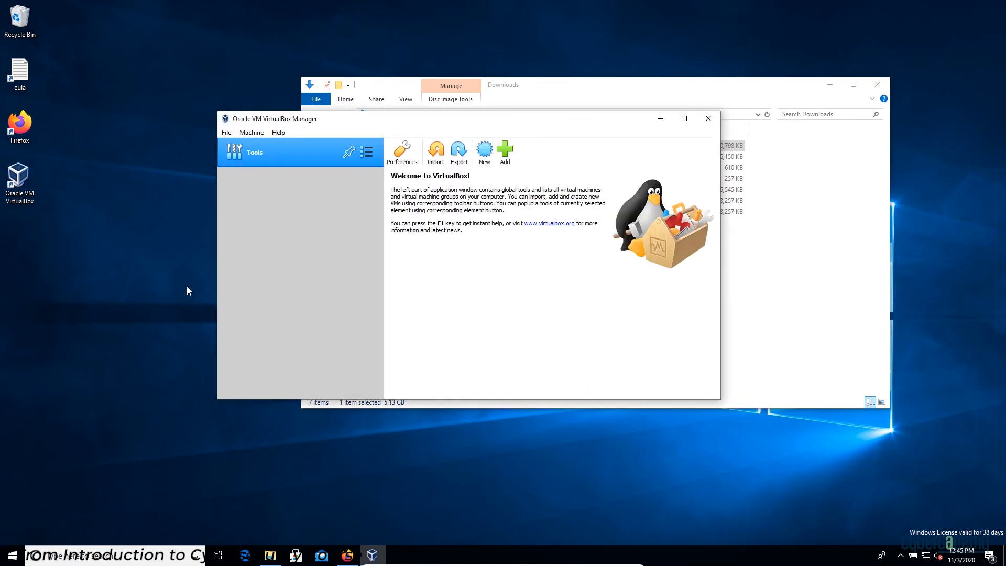
Start a new virtual machine named 'Windows 10 Environment'.
{"action": "left_click_drag", "start_coordinate": [416, 119], "coordinate": [467, 96]}
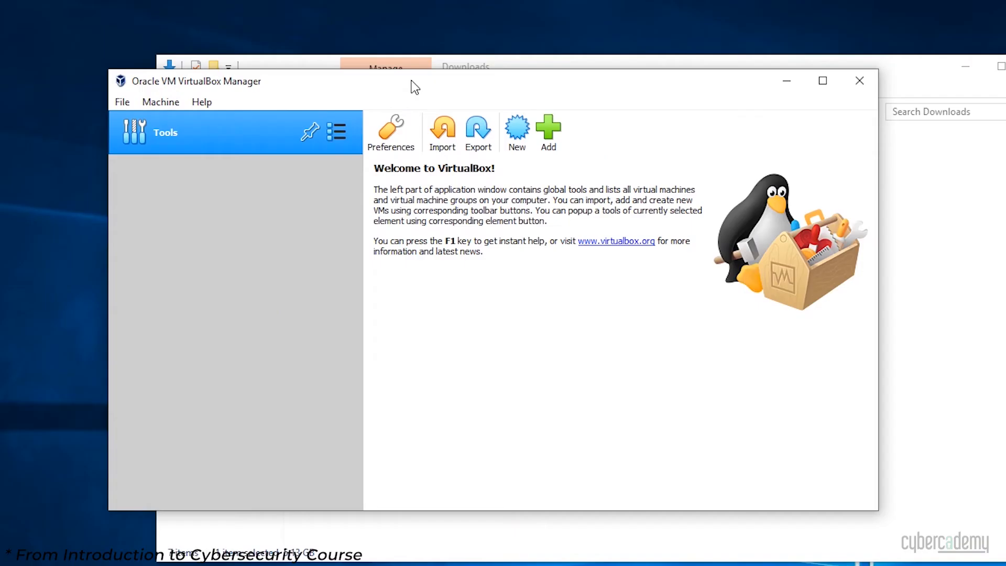
{"action": "left_click", "coordinate": [150, 108]}
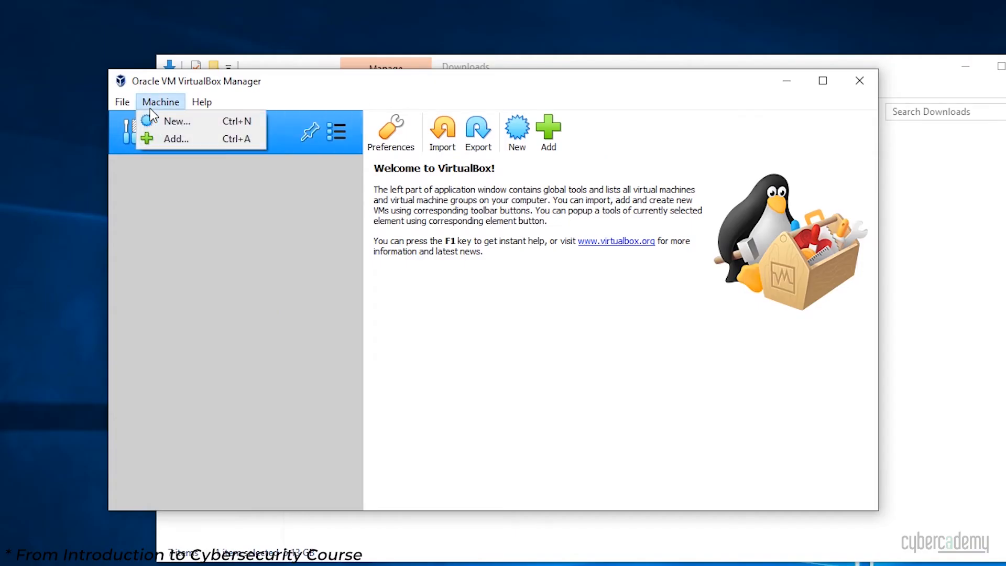
{"action": "left_click", "coordinate": [176, 122]}
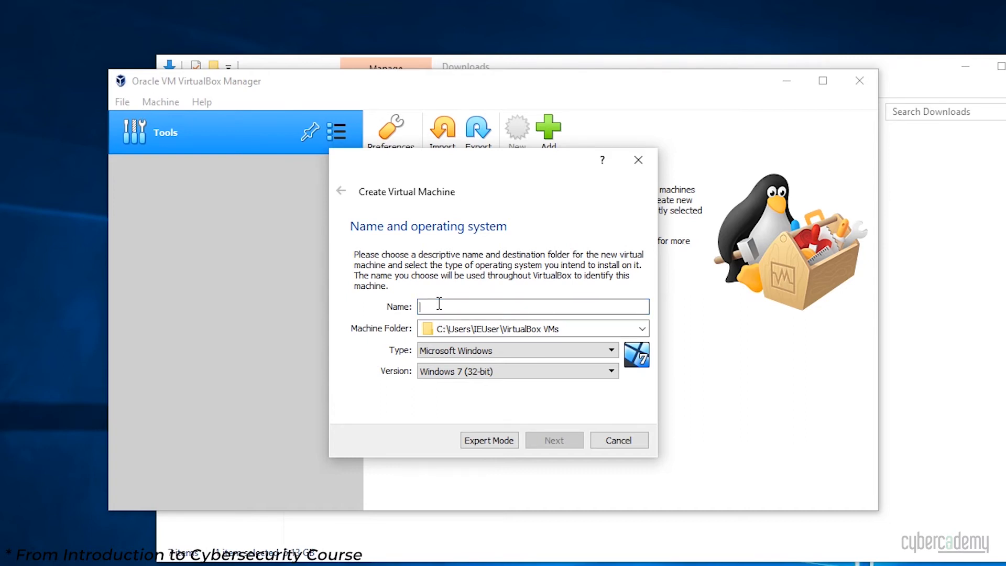
{"action": "type", "text": "Windows 10 En"}
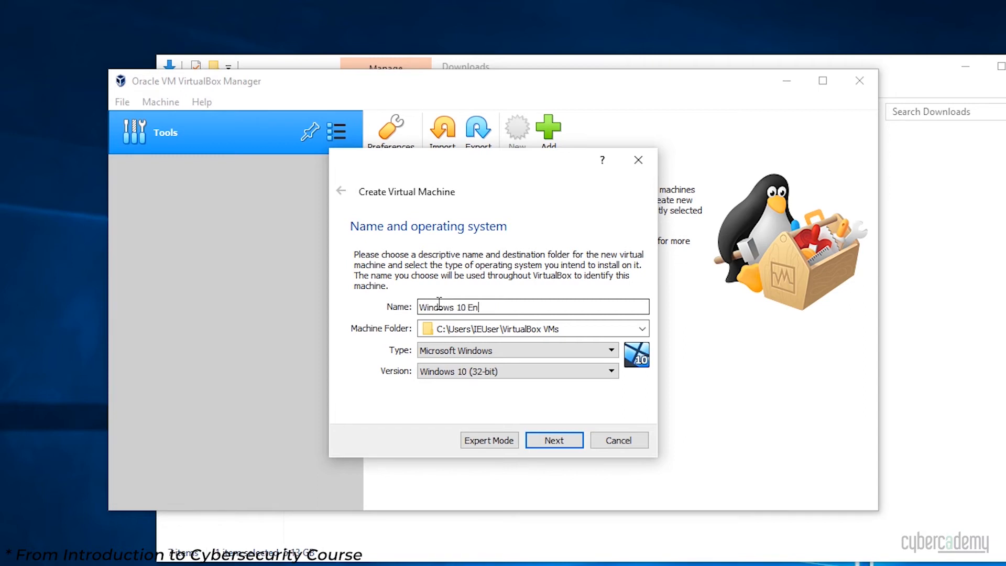
{"action": "type", "text": "vironment"}
{"action": "key", "text": "BackSpace"}
{"action": "key", "text": "BackSpace"}
{"action": "key", "text": "BackSpace"}
{"action": "key", "text": "BackSpace"}
{"action": "type", "text": "ment"}
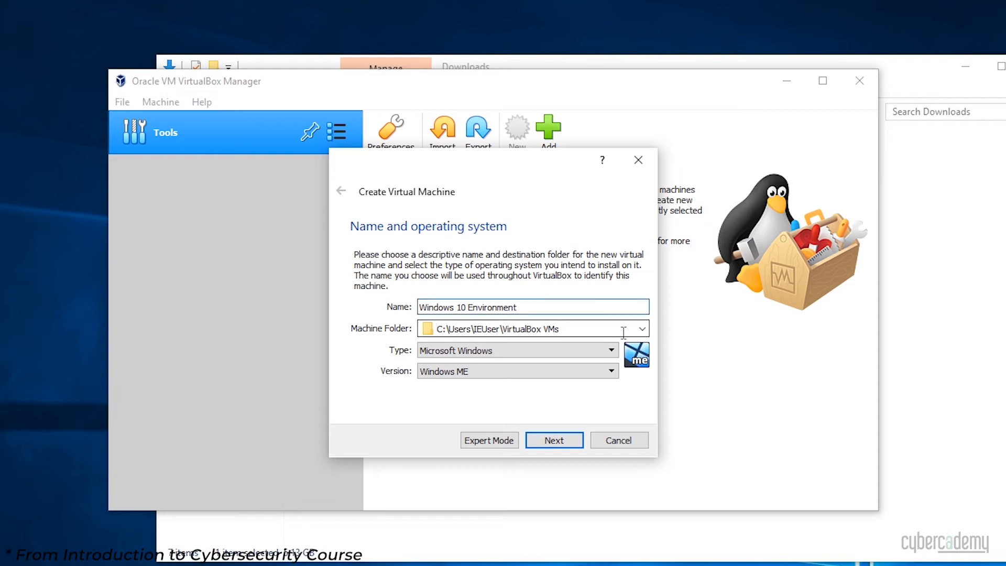
Keep the default machine folder, choose Microsoft Windows and Windows 10 (32-bit), and continue to memory.
{"action": "left_click", "coordinate": [642, 329]}
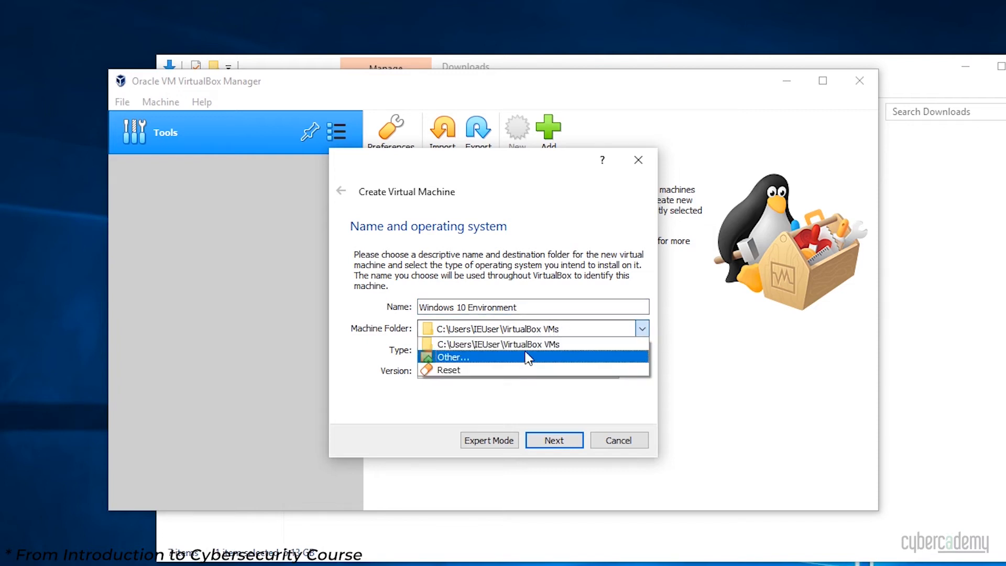
{"action": "left_click", "coordinate": [351, 328]}
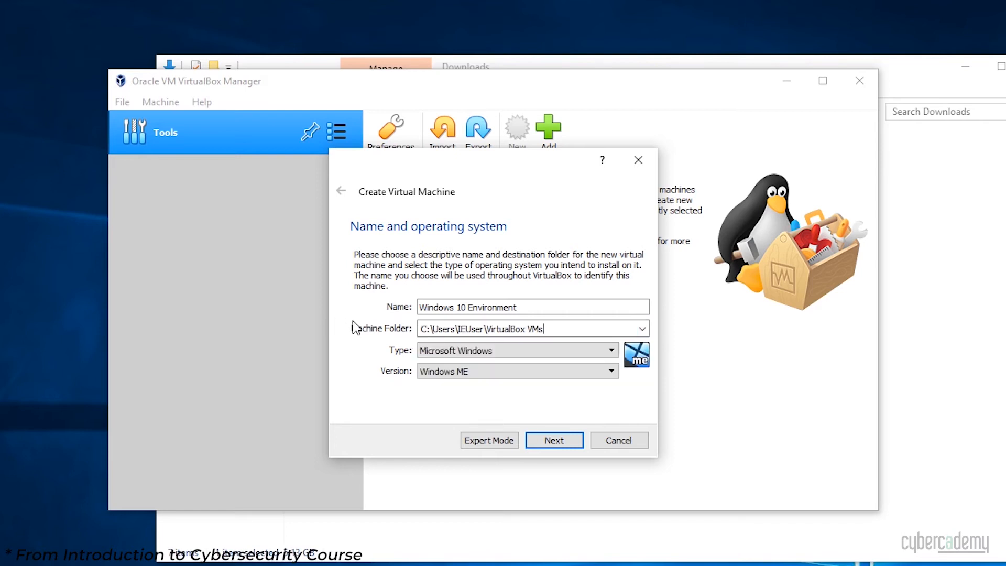
{"action": "left_click", "coordinate": [505, 350]}
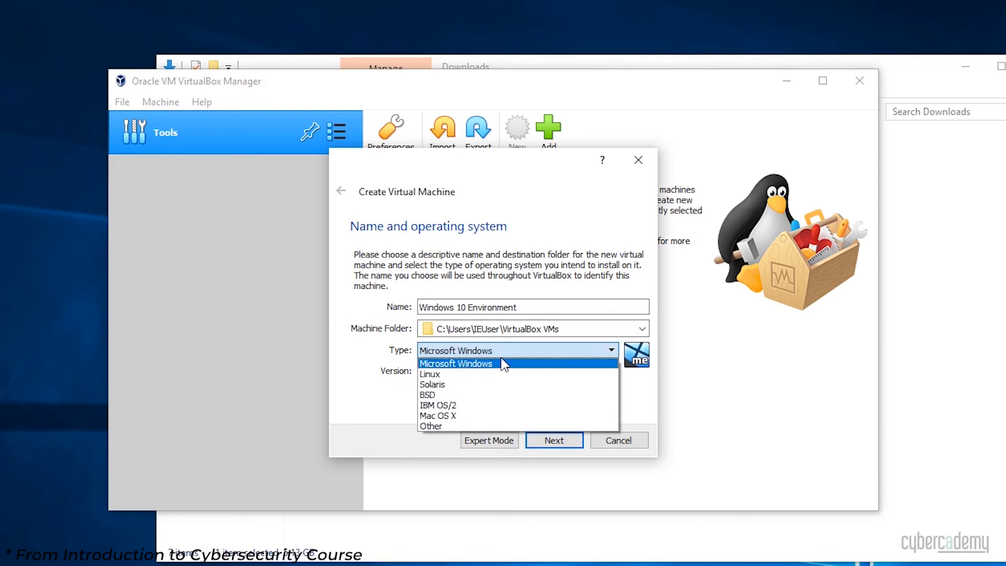
{"action": "left_click", "coordinate": [495, 359]}
{"action": "left_click", "coordinate": [484, 372]}
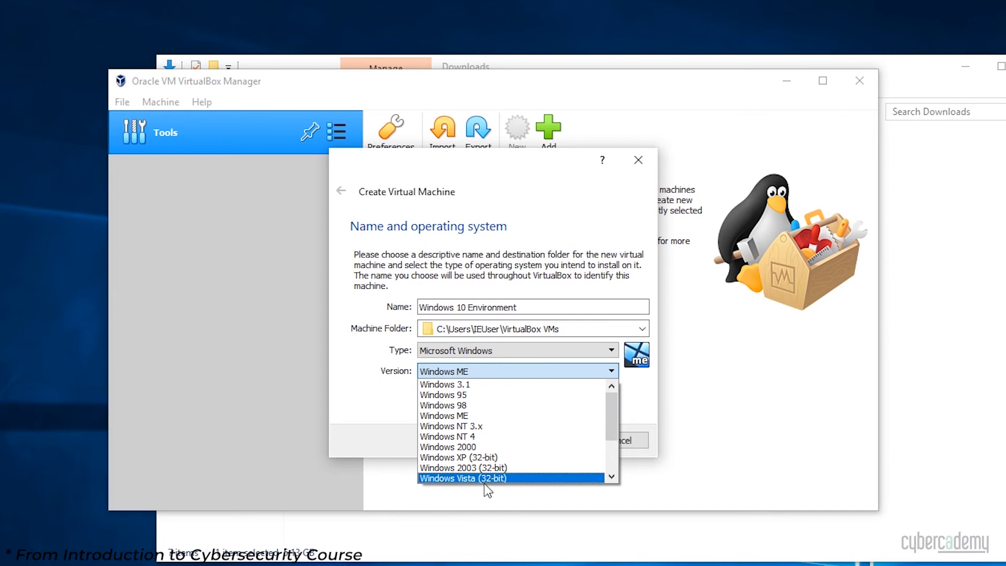
{"action": "scroll", "coordinate": [485, 443], "scroll_direction": "down", "scroll_amount": 2}
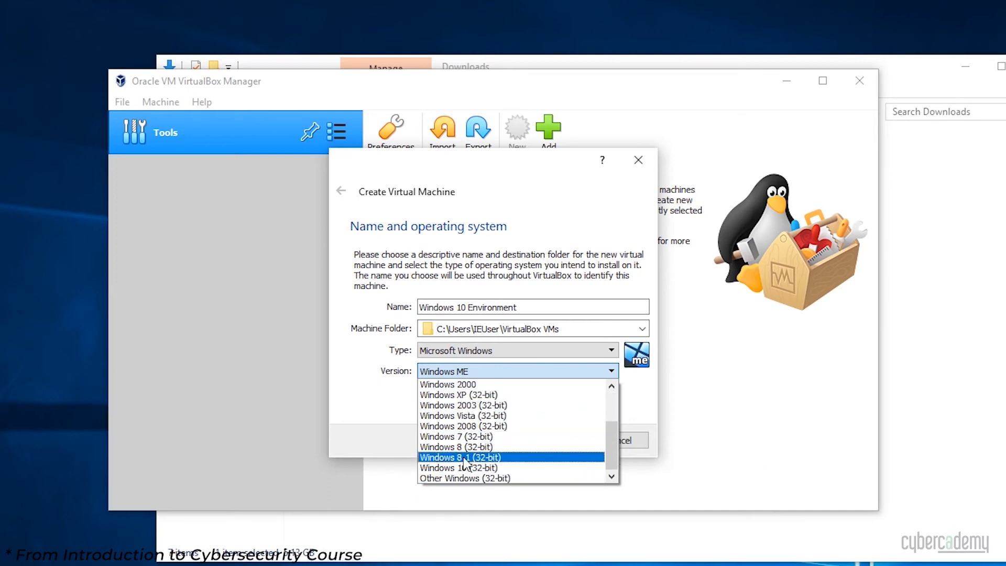
{"action": "left_click", "coordinate": [488, 469]}
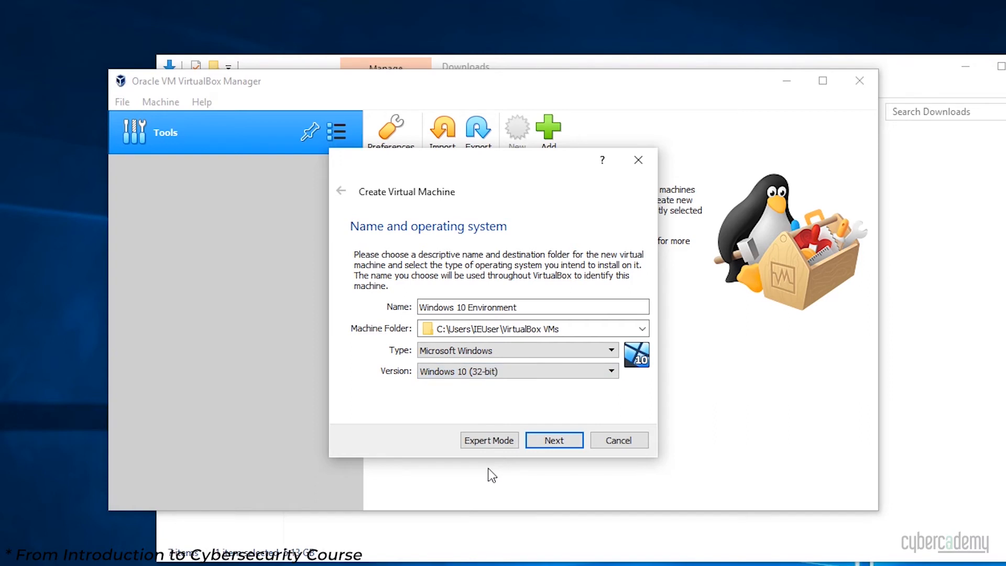
{"action": "left_click", "coordinate": [565, 446]}
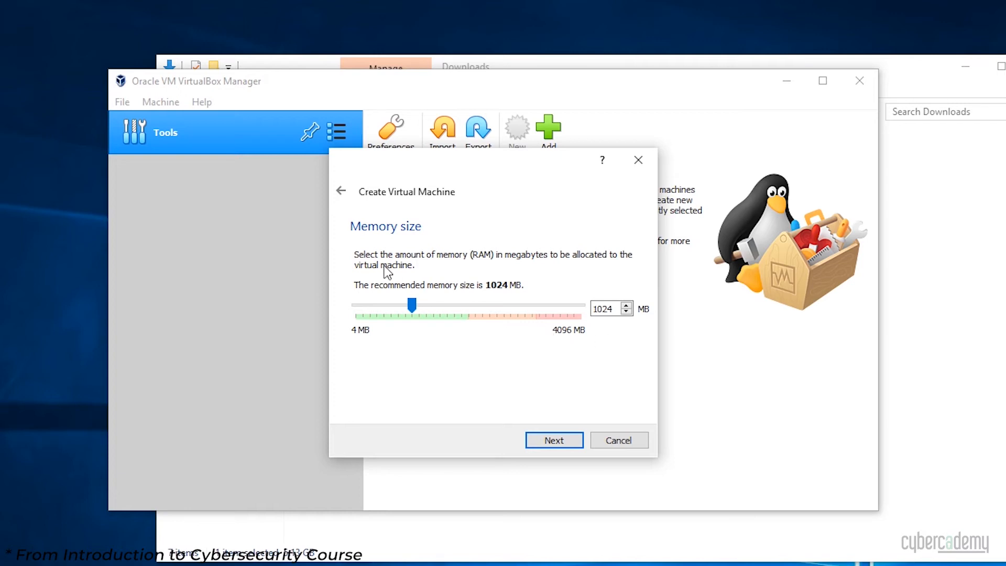
Keep 1024 MB RAM and configure a new dynamically allocated VDI disk sized 15 GB.
{"action": "left_click", "coordinate": [567, 442]}
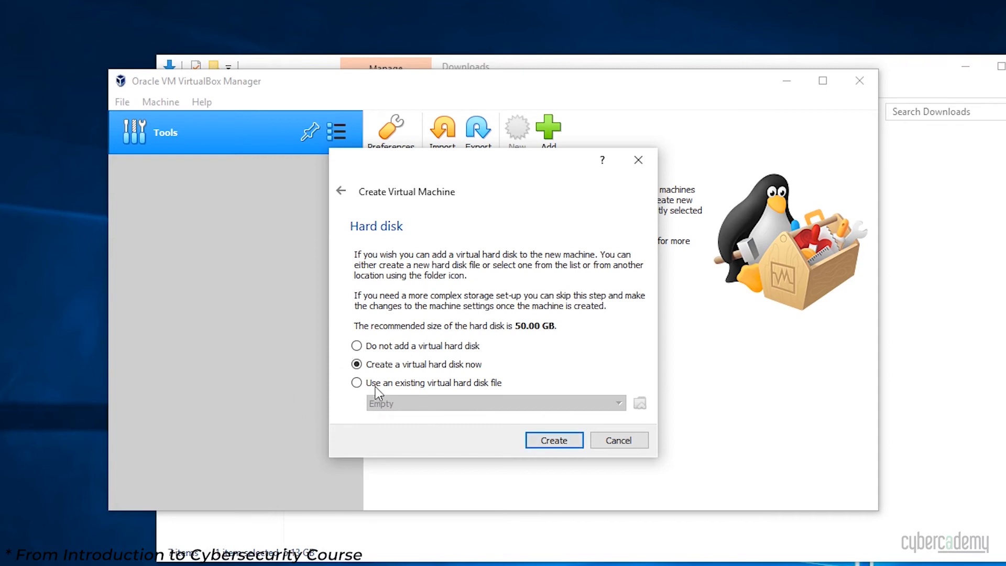
{"action": "left_click", "coordinate": [551, 443]}
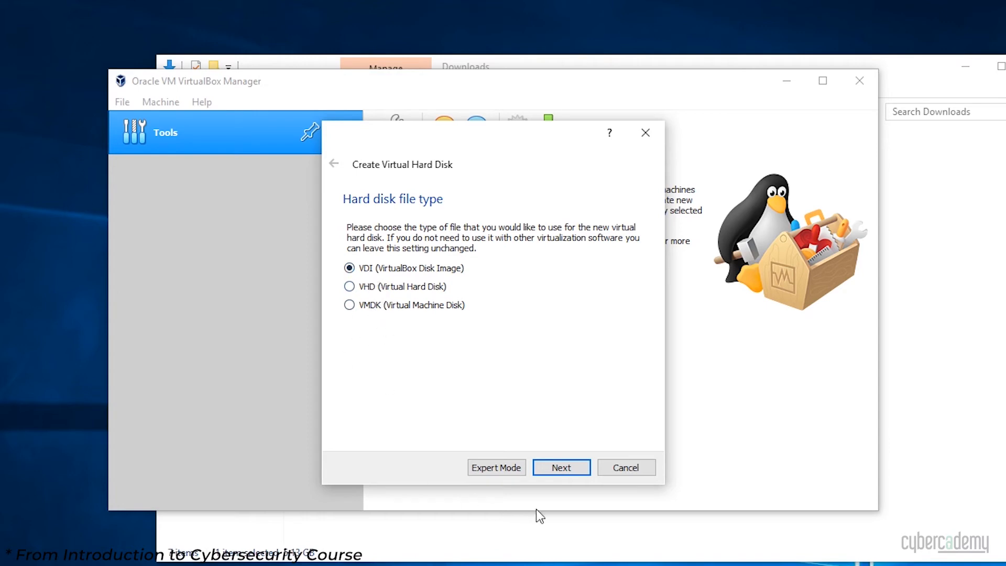
{"action": "left_click", "coordinate": [557, 473]}
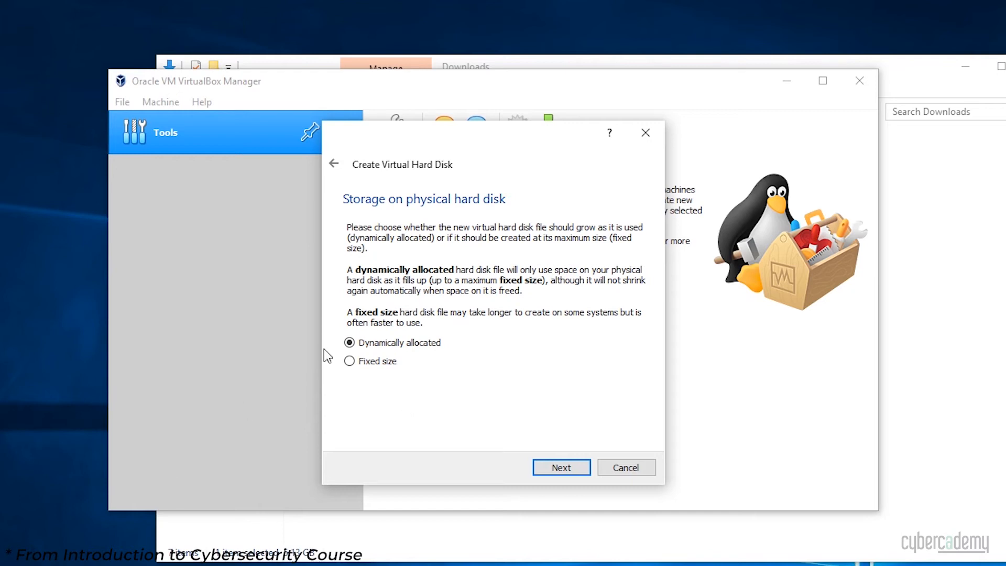
{"action": "left_click", "coordinate": [552, 467]}
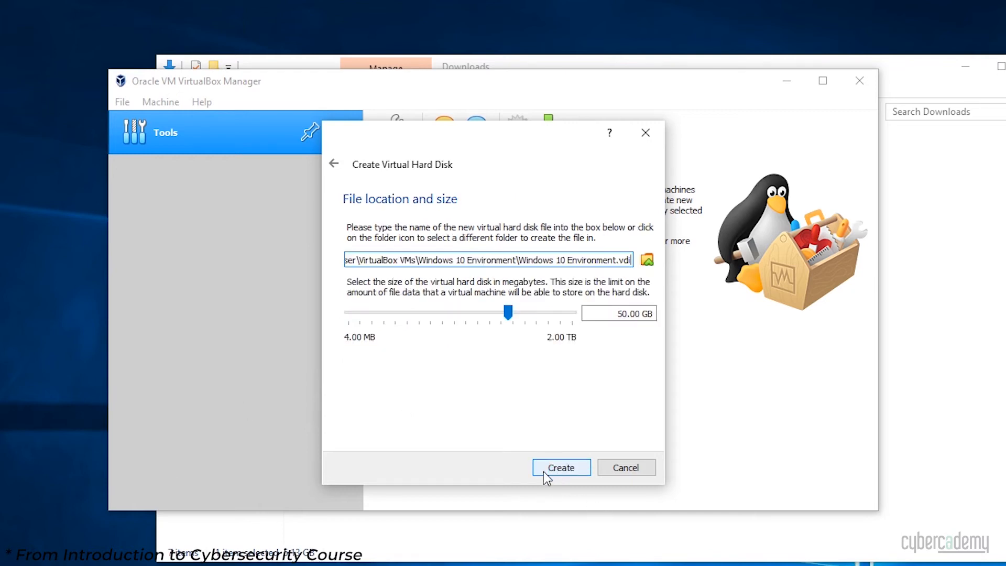
{"action": "left_click", "coordinate": [621, 314]}
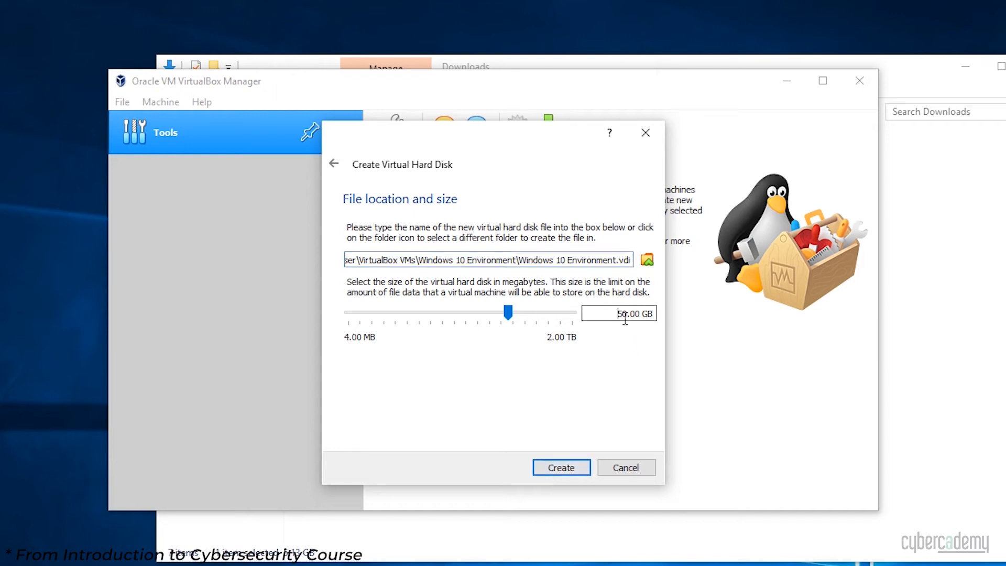
{"action": "double_click", "coordinate": [621, 313]}
{"action": "type", "text": "15"}
Create the 15 GB disk, reposition and enlarge the Manager window, and start the Windows 10 Environment VM.
{"action": "left_click", "coordinate": [570, 471]}
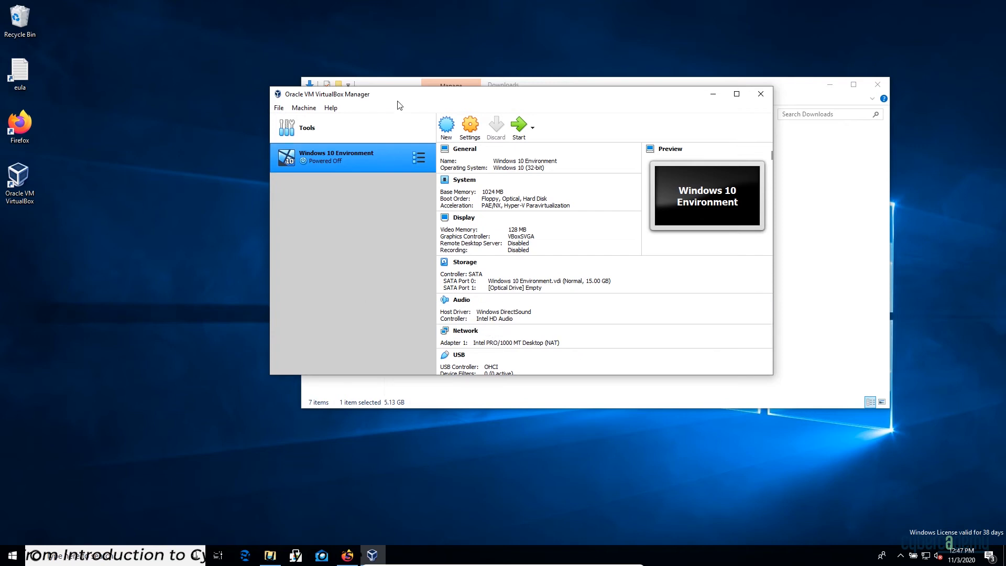
{"action": "left_click_drag", "start_coordinate": [371, 95], "coordinate": [359, 82]}
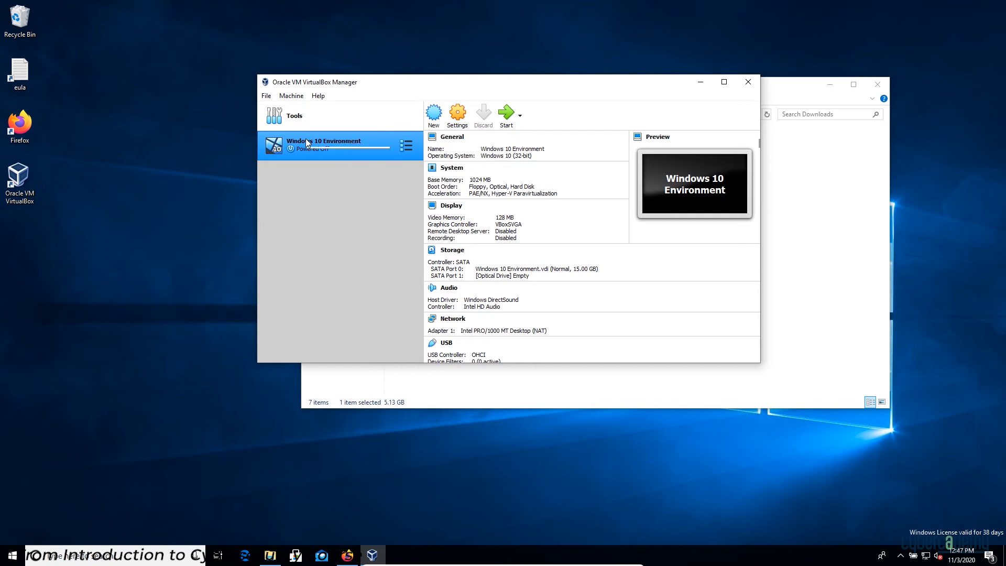
{"action": "left_click_drag", "start_coordinate": [760, 362], "coordinate": [842, 421]}
{"action": "left_click_drag", "start_coordinate": [539, 83], "coordinate": [501, 79]}
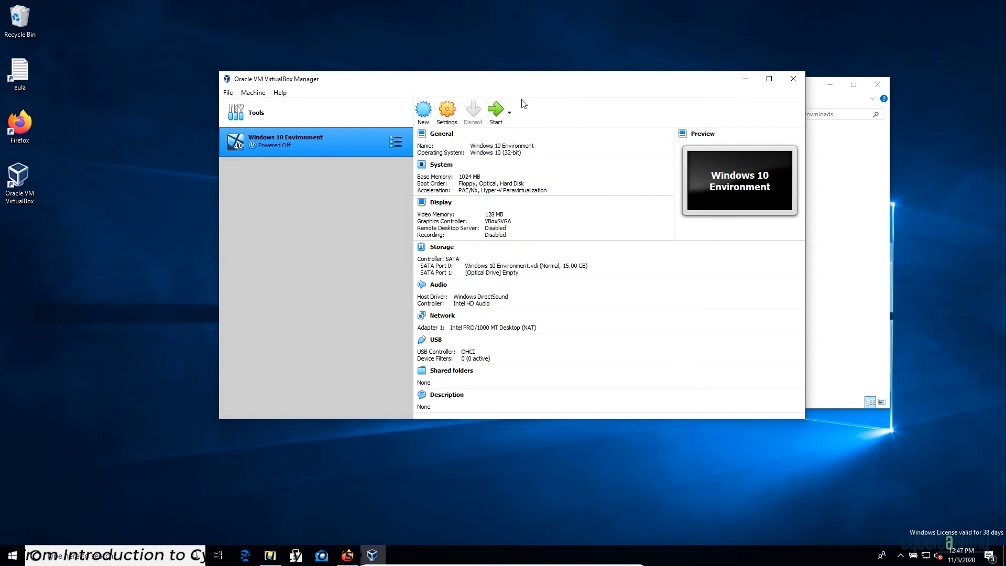
{"action": "left_click", "coordinate": [499, 114]}
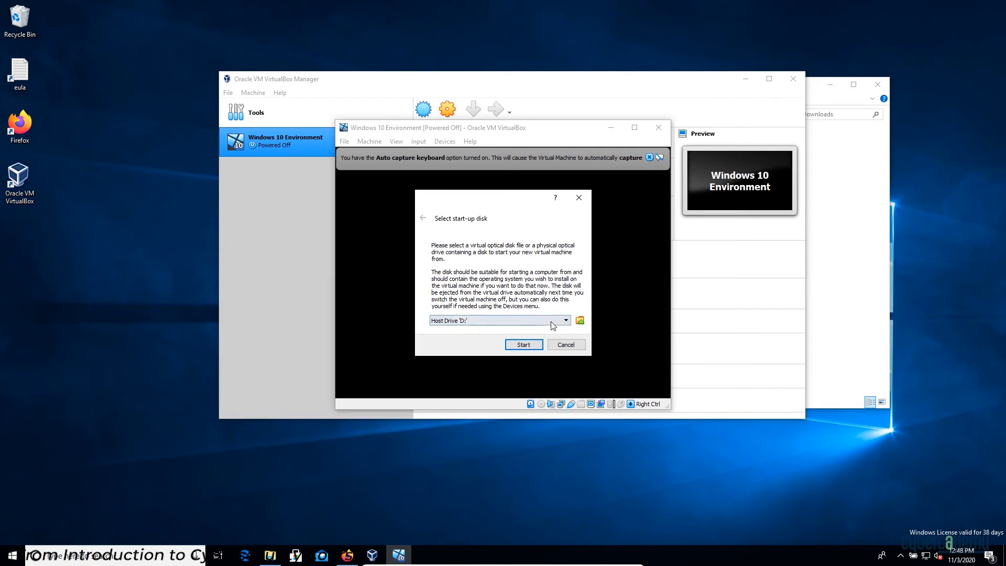
Add the downloaded Windows 10 ISO from Downloads as the start-up disk and boot the VM.
{"action": "left_click", "coordinate": [581, 321]}
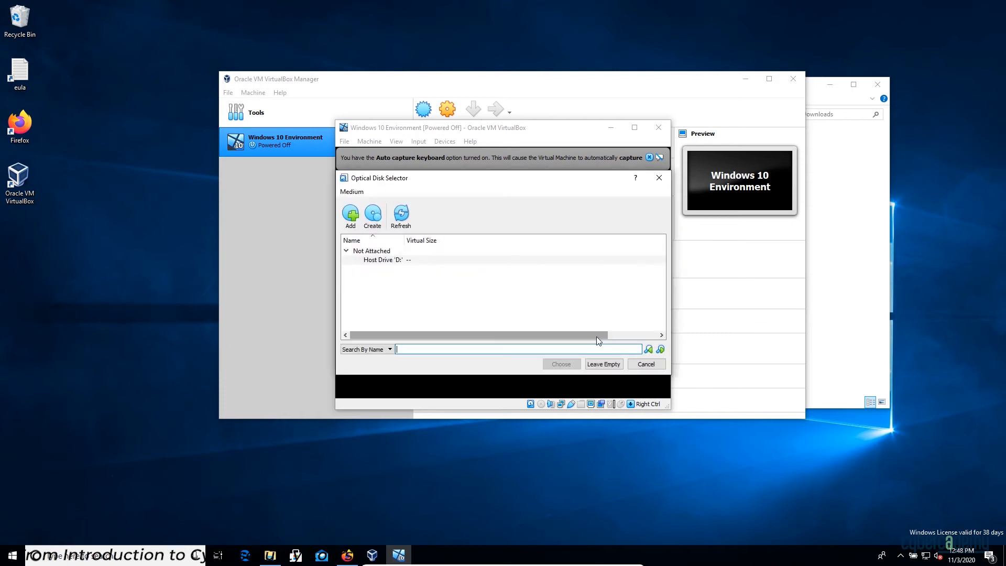
{"action": "left_click", "coordinate": [355, 218]}
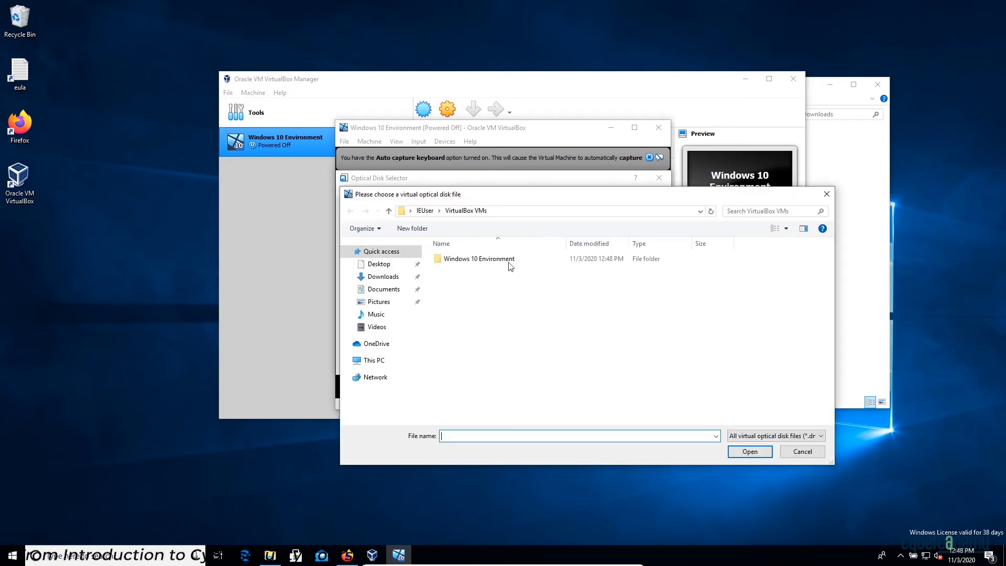
{"action": "left_click_drag", "start_coordinate": [474, 198], "coordinate": [368, 144]}
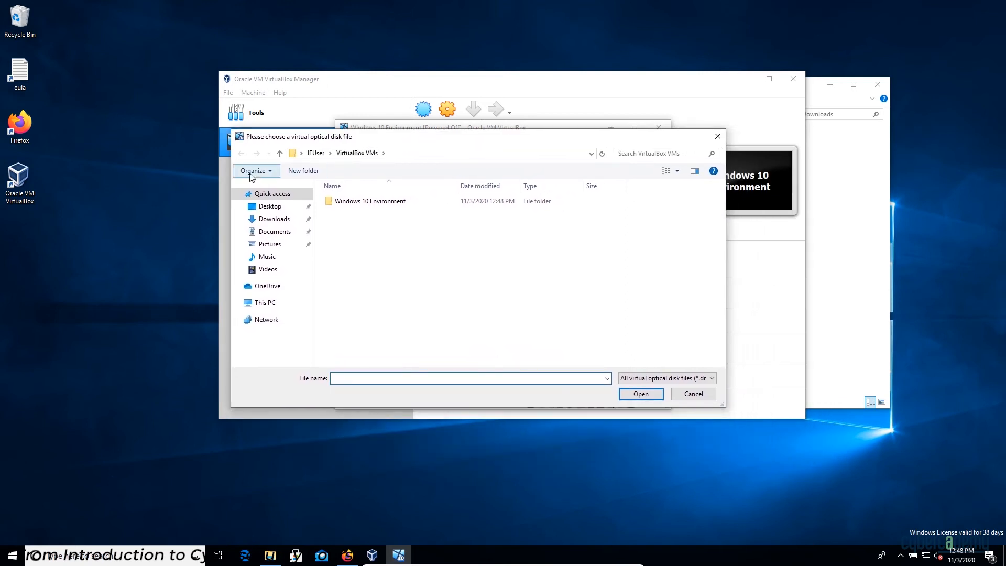
{"action": "left_click", "coordinate": [255, 225]}
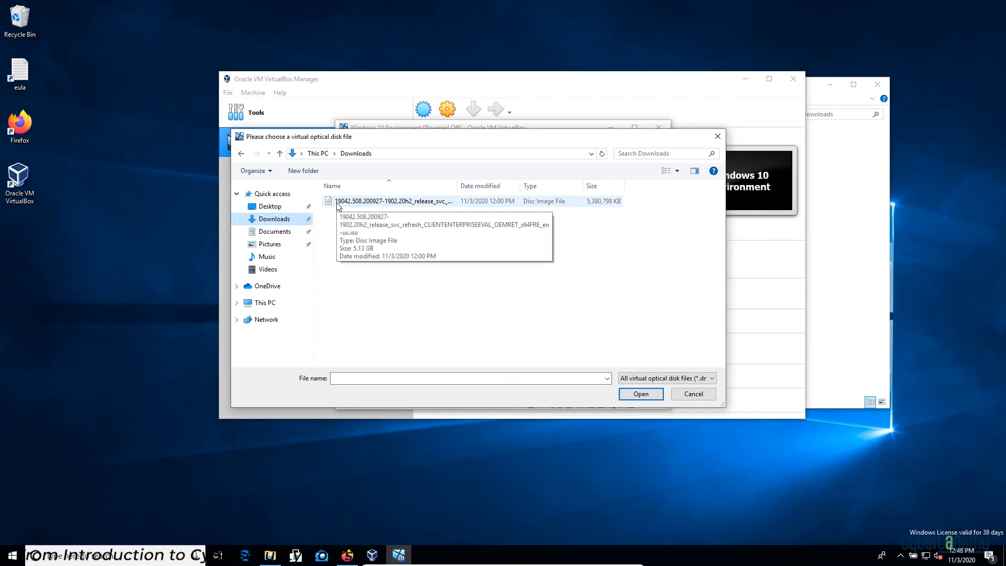
{"action": "left_click", "coordinate": [366, 201]}
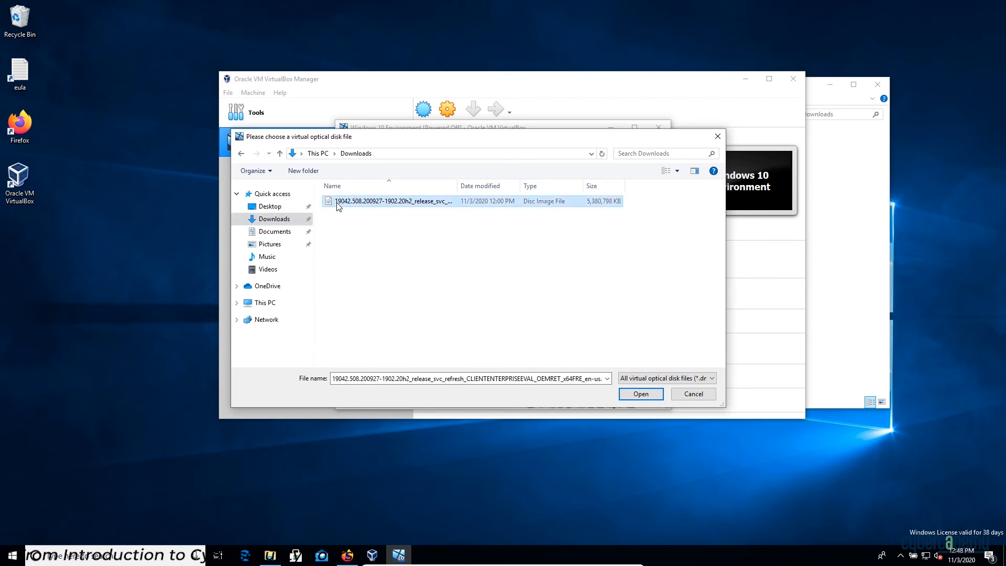
{"action": "left_click", "coordinate": [636, 394]}
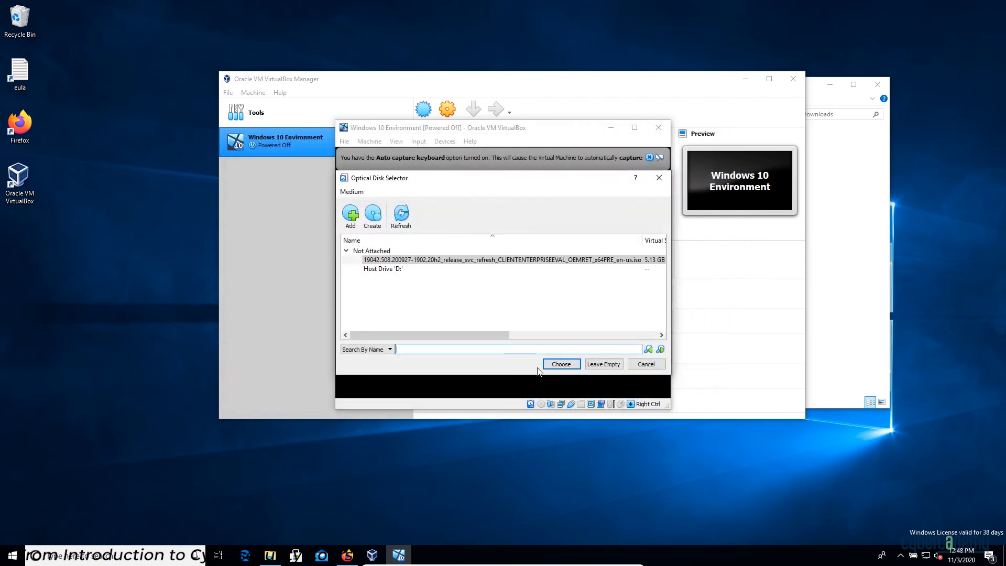
{"action": "left_click", "coordinate": [394, 262]}
{"action": "left_click", "coordinate": [568, 365]}
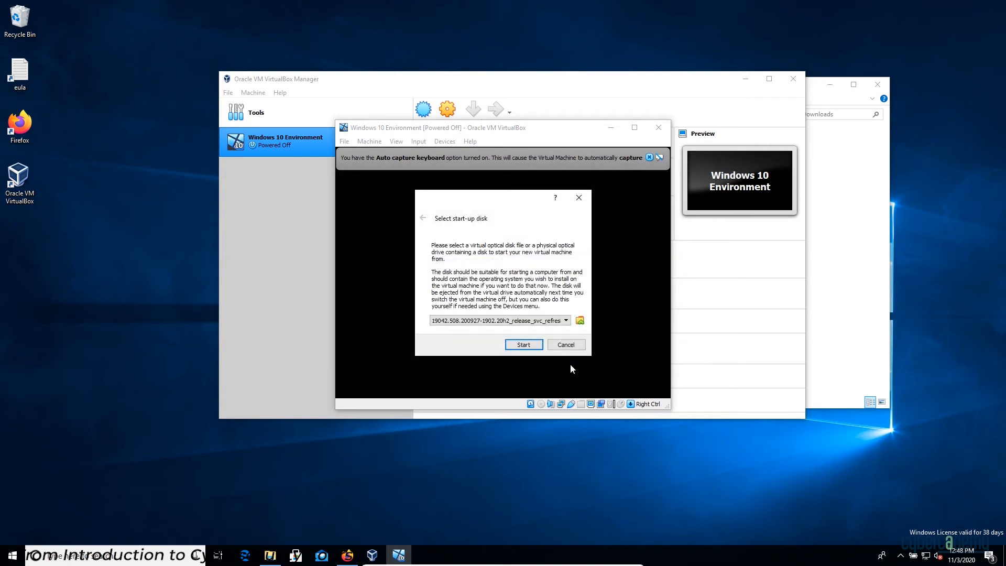
{"action": "left_click", "coordinate": [526, 345]}
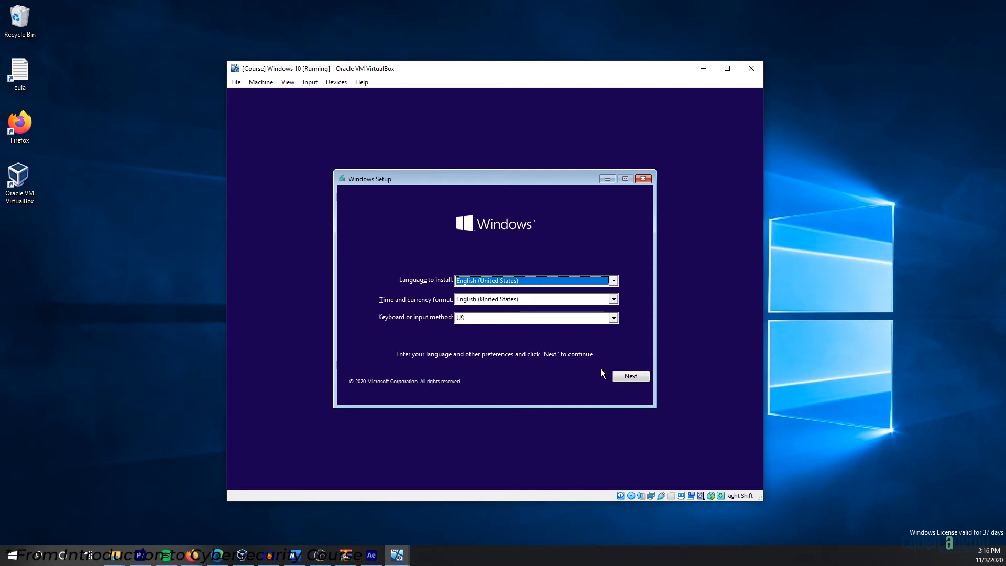
Keep default language, accept the license, and custom-install Windows onto the 15 GB unallocated Drive 0.
{"action": "left_click", "coordinate": [638, 380]}
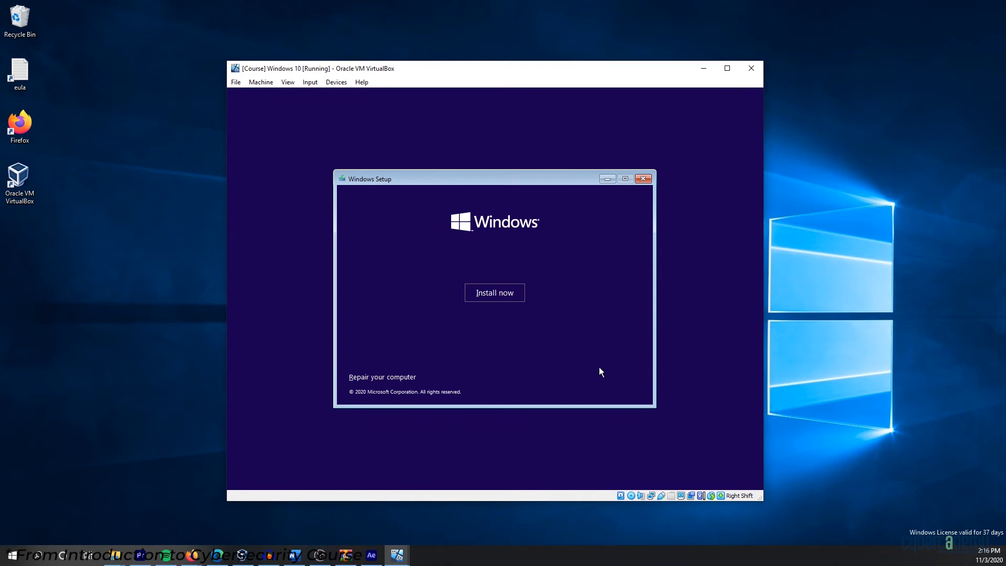
{"action": "left_click", "coordinate": [507, 295]}
{"action": "left_click", "coordinate": [482, 293]}
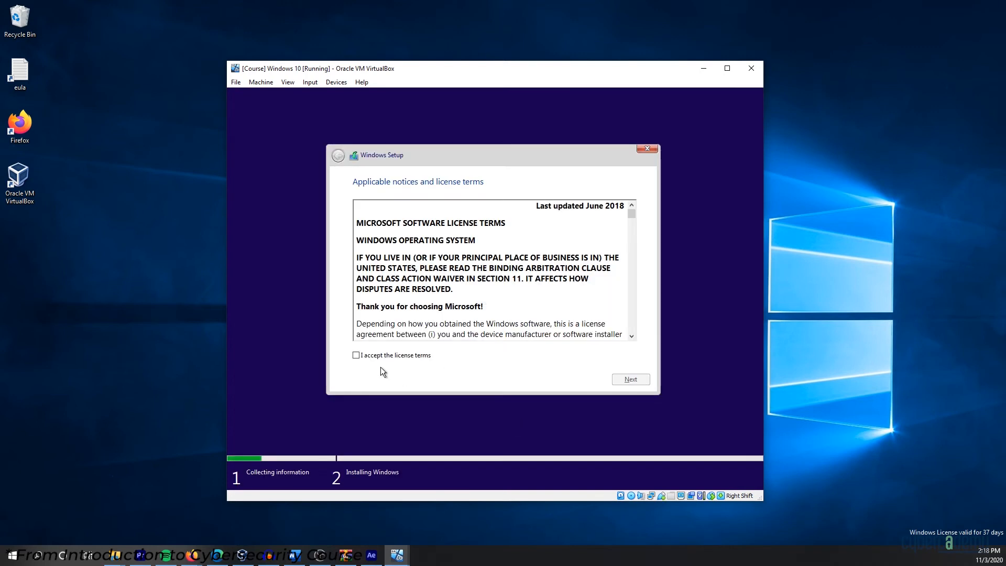
{"action": "left_click", "coordinate": [365, 356]}
{"action": "left_click", "coordinate": [631, 379]}
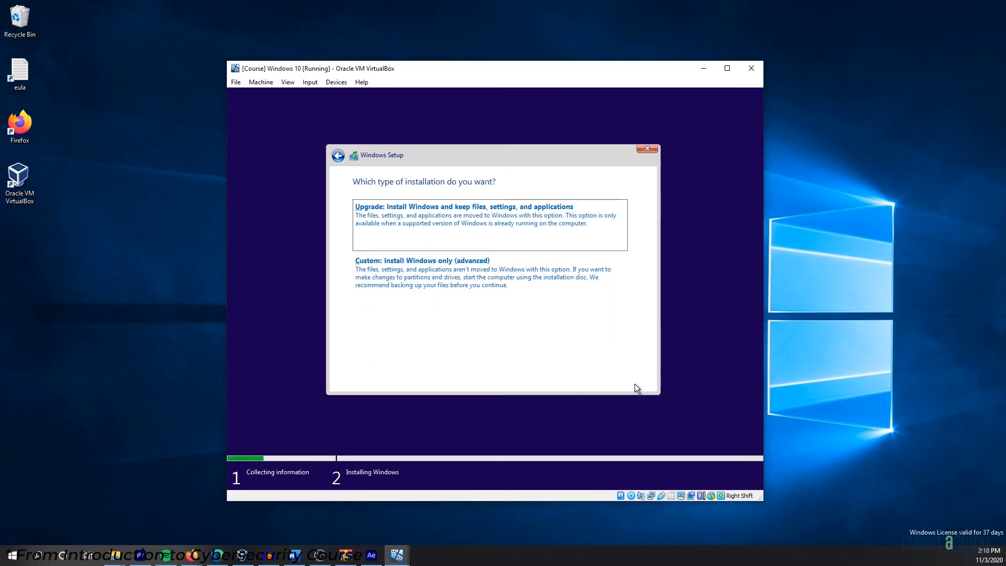
{"action": "left_click", "coordinate": [402, 294]}
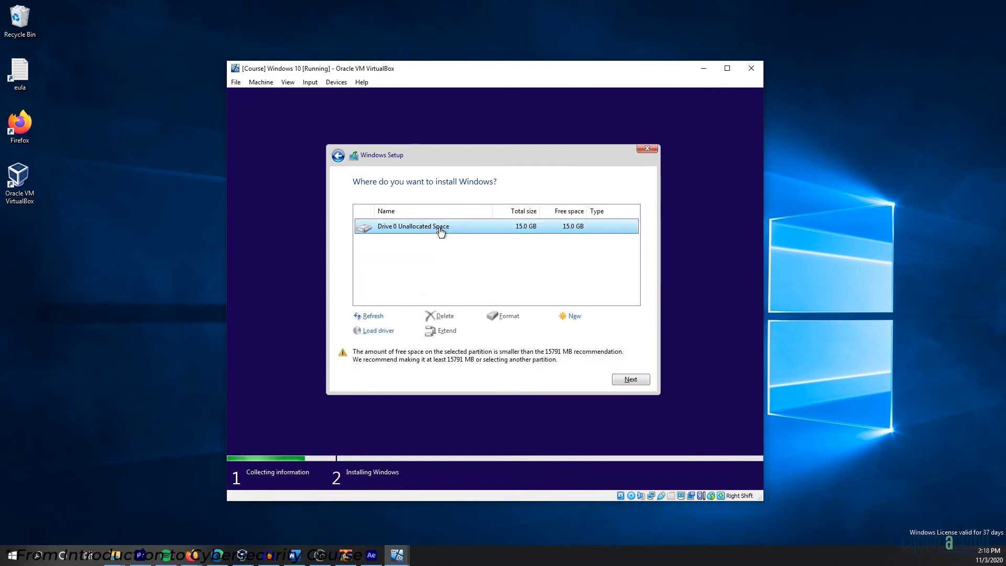
{"action": "left_click", "coordinate": [625, 378]}
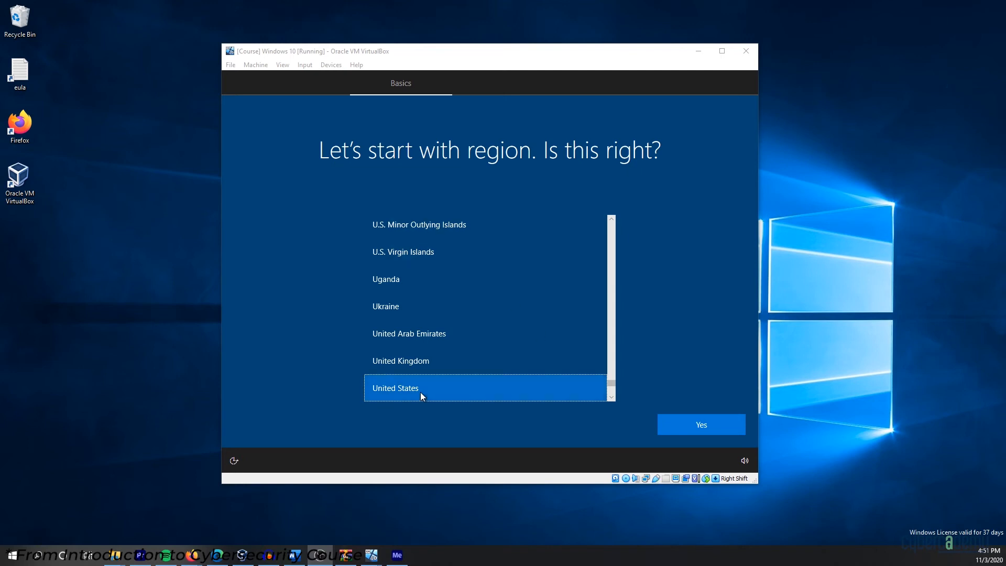
Confirm United States as region and the keyboard layout, skipping a second layout.
{"action": "left_click", "coordinate": [684, 428]}
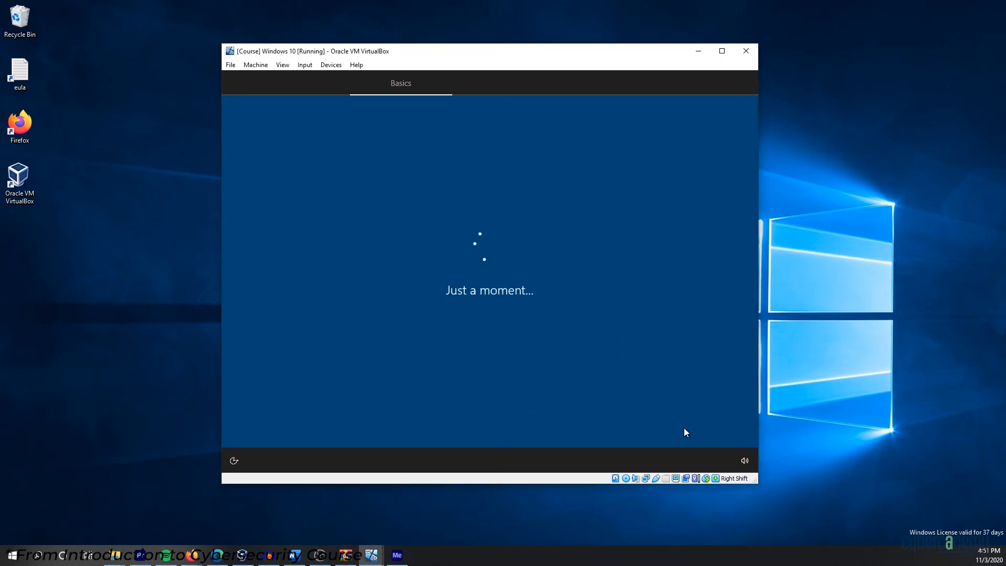
{"action": "left_click", "coordinate": [698, 429]}
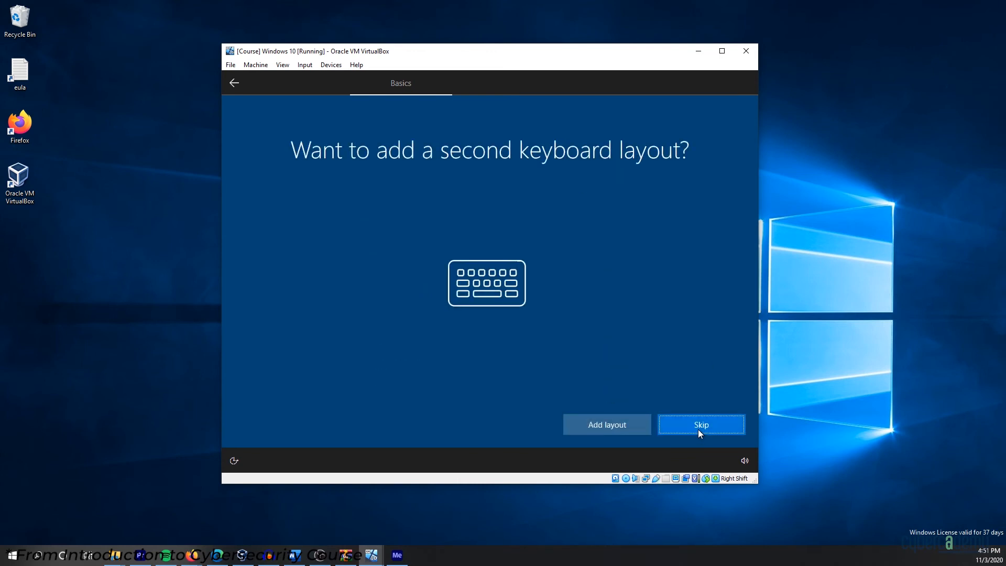
{"action": "left_click", "coordinate": [698, 429]}
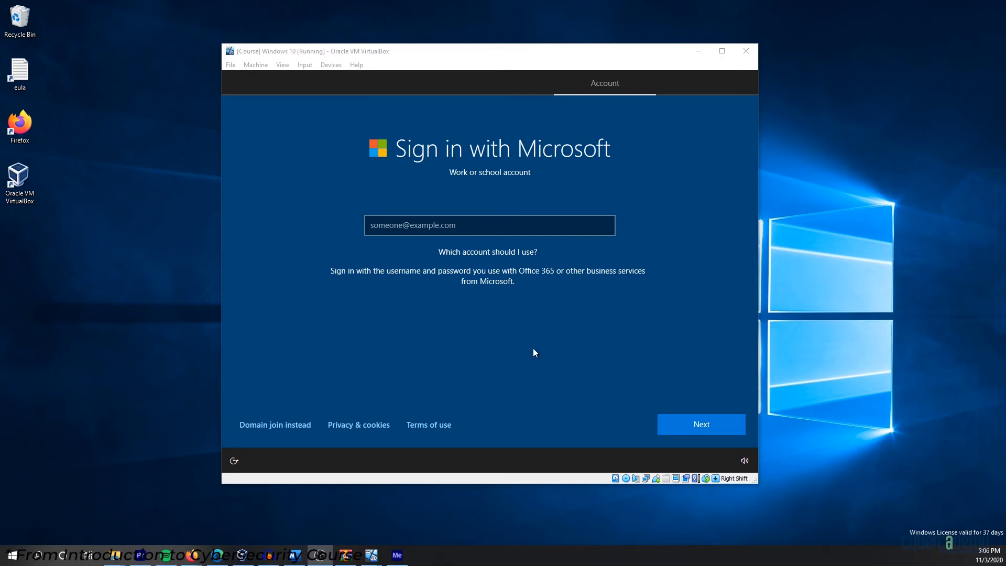
Choose Domain join instead, enter the account name, and set and confirm a password.
{"action": "left_click", "coordinate": [297, 427]}
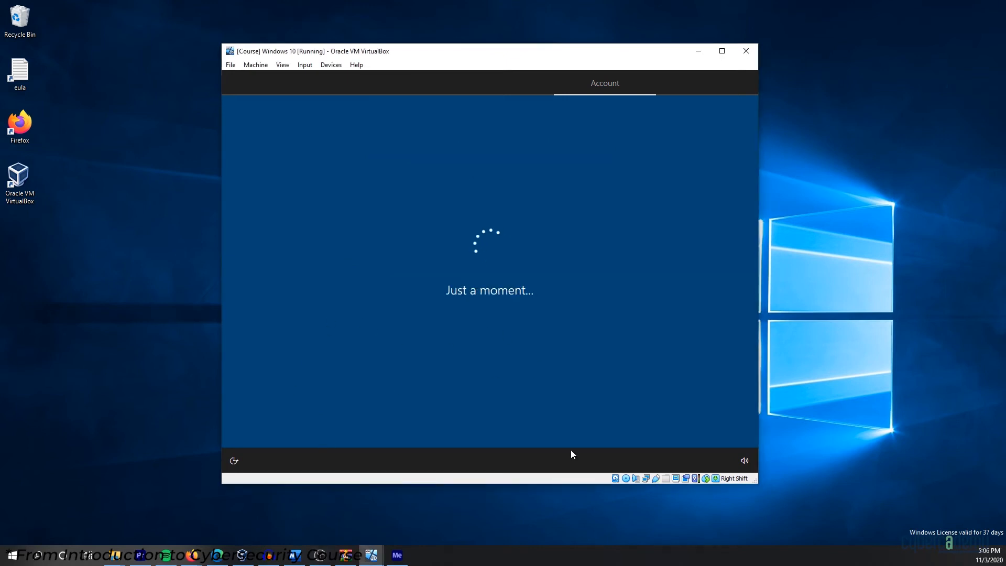
{"action": "type", "text": "Grant Coll"}
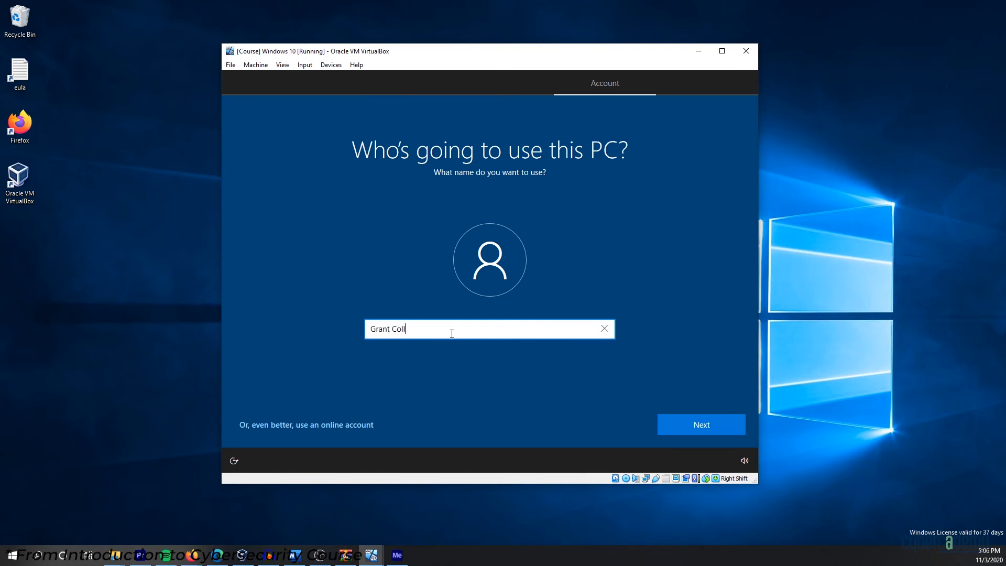
{"action": "type", "text": "ins"}
{"action": "left_click", "coordinate": [729, 432]}
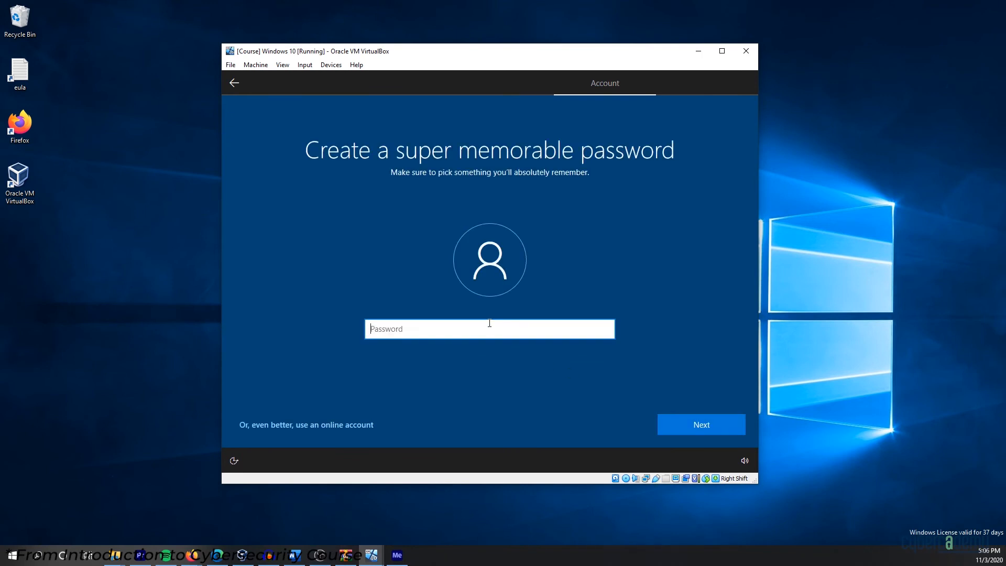
{"action": "type", "text": "••••"}
{"action": "left_click", "coordinate": [689, 428]}
{"action": "type", "text": "••••"}
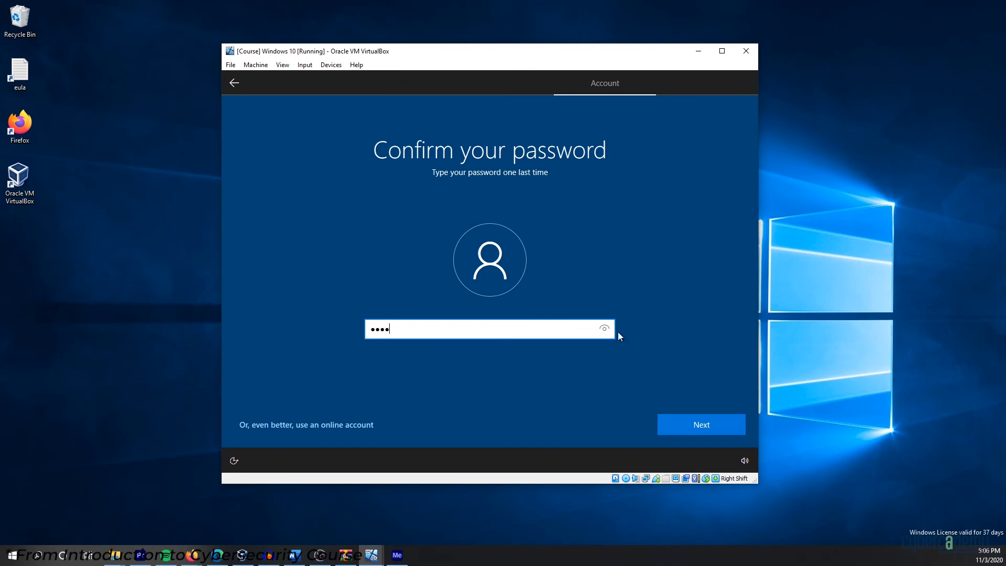
{"action": "left_click", "coordinate": [608, 327]}
{"action": "left_click", "coordinate": [705, 427]}
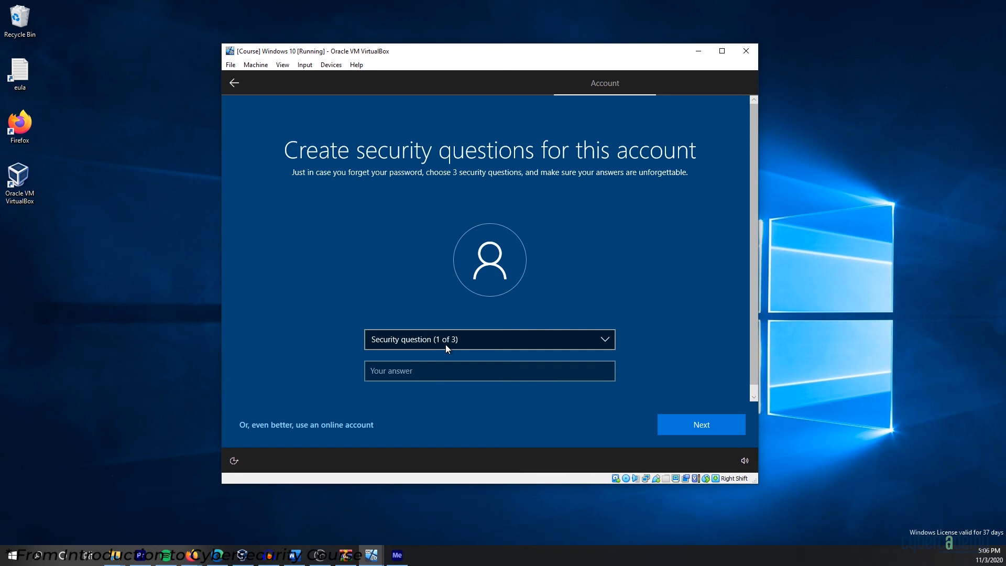
{"action": "left_click", "coordinate": [447, 348]}
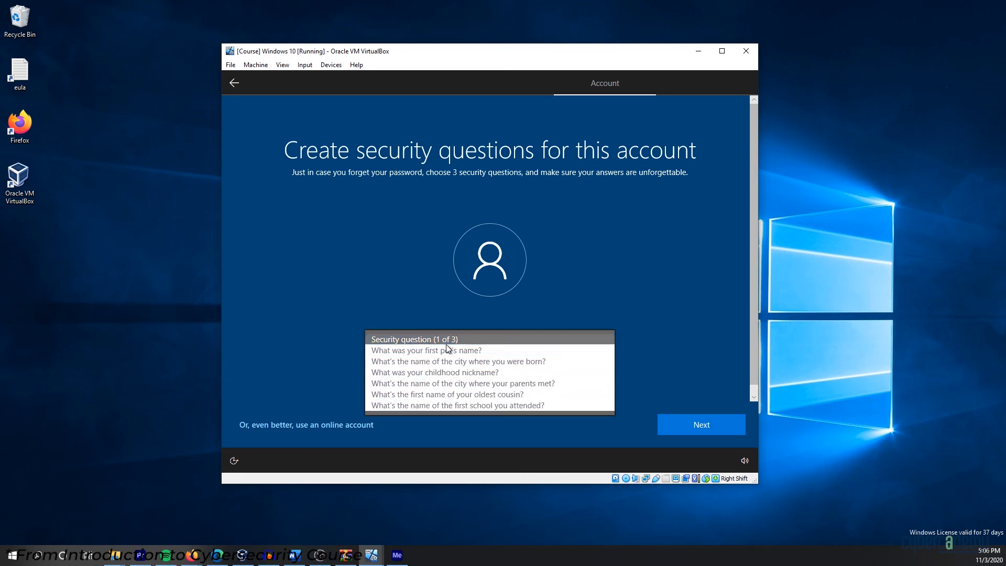
{"action": "left_click", "coordinate": [447, 350]}
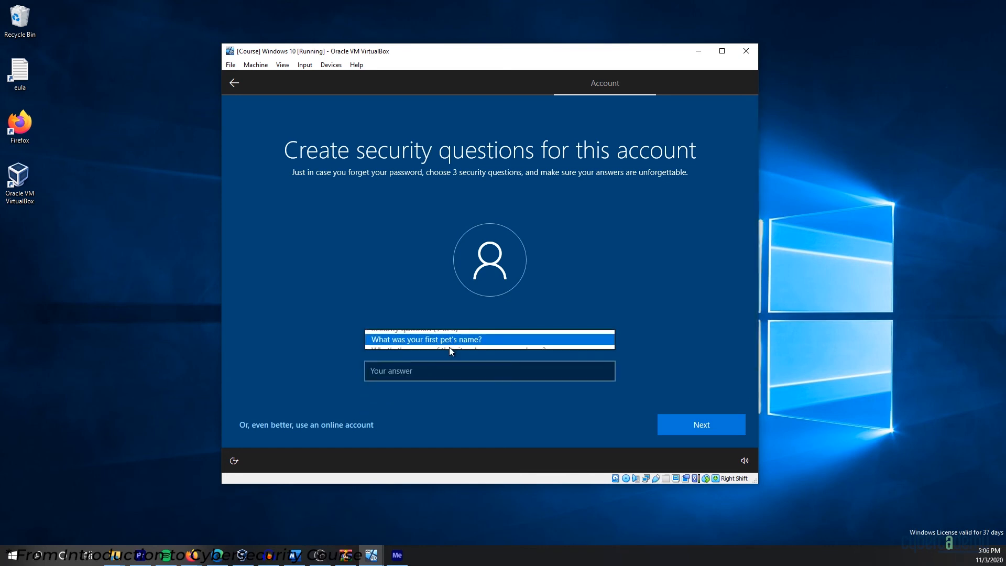
{"action": "left_click", "coordinate": [439, 375]}
{"action": "left_click", "coordinate": [701, 425]}
{"action": "left_click", "coordinate": [492, 341]}
{"action": "left_click", "coordinate": [494, 362]}
{"action": "left_click", "coordinate": [701, 425]}
{"action": "left_click", "coordinate": [458, 343]}
{"action": "left_click", "coordinate": [458, 350]}
{"action": "left_click", "coordinate": [438, 369]}
{"action": "left_click", "coordinate": [701, 425]}
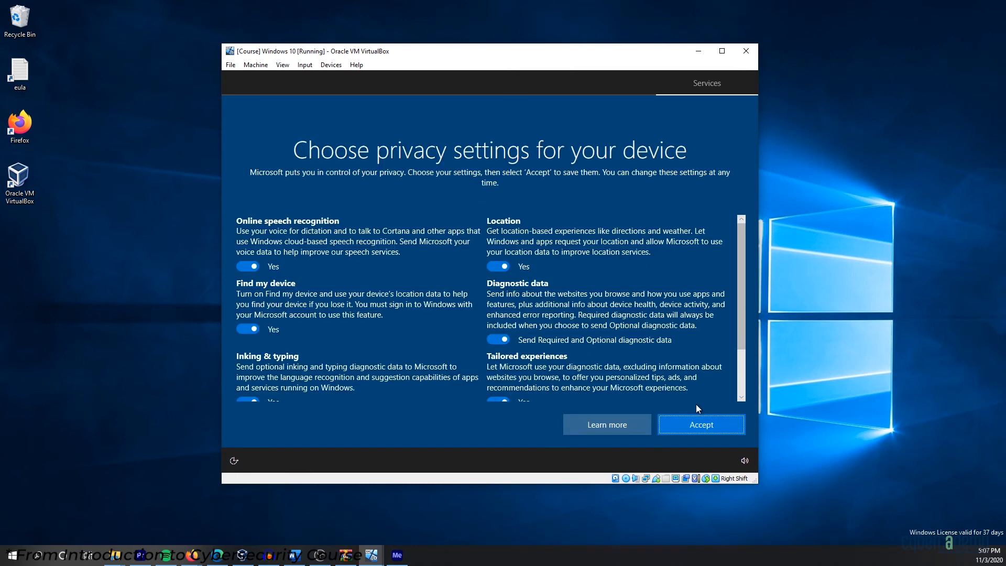
Accept the default privacy settings and decline Cortana with Not now.
{"action": "left_click", "coordinate": [704, 432]}
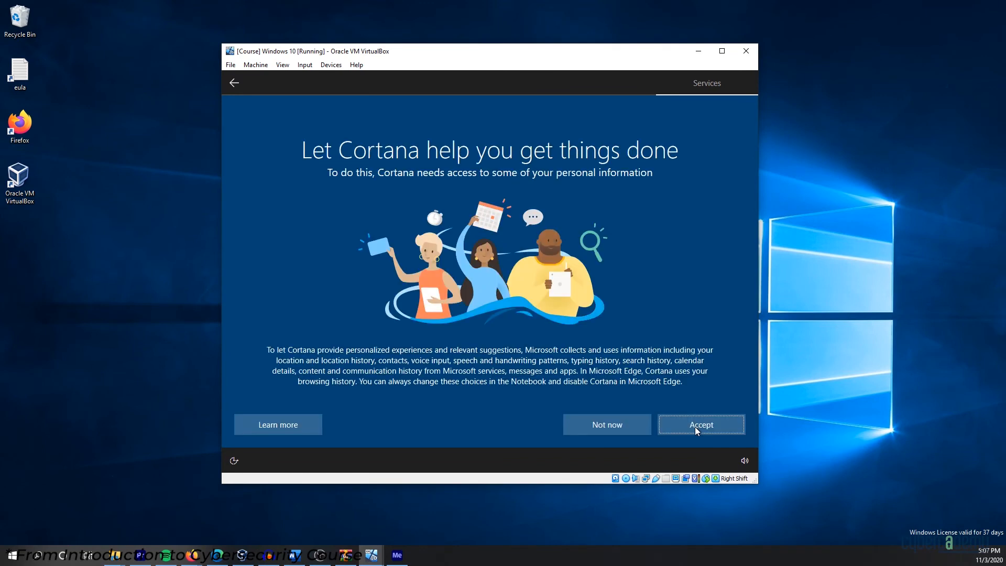
{"action": "left_click", "coordinate": [612, 429]}
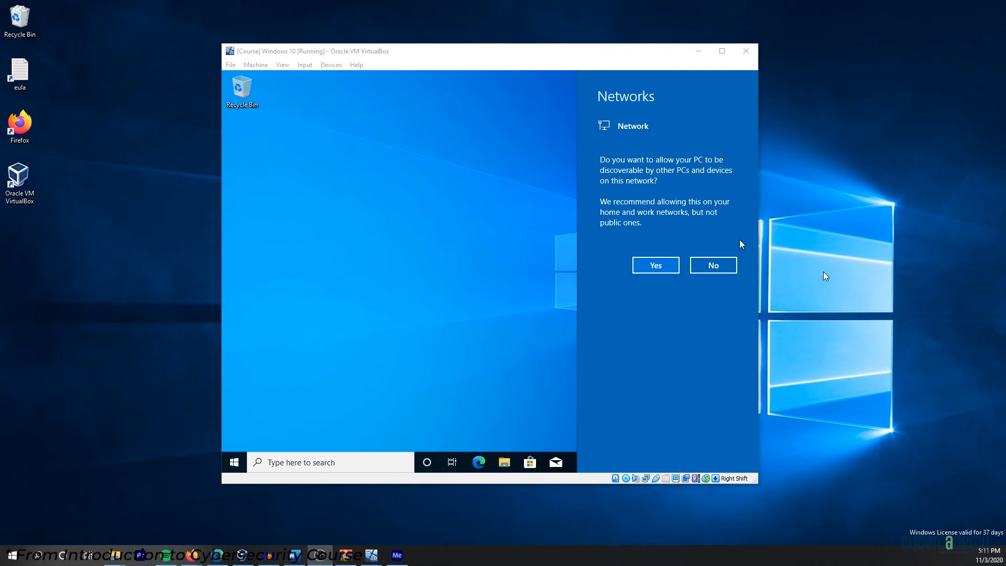
Decline network discoverability so the Windows 10 Enterprise desktop finishes loading.
{"action": "left_click", "coordinate": [713, 266]}
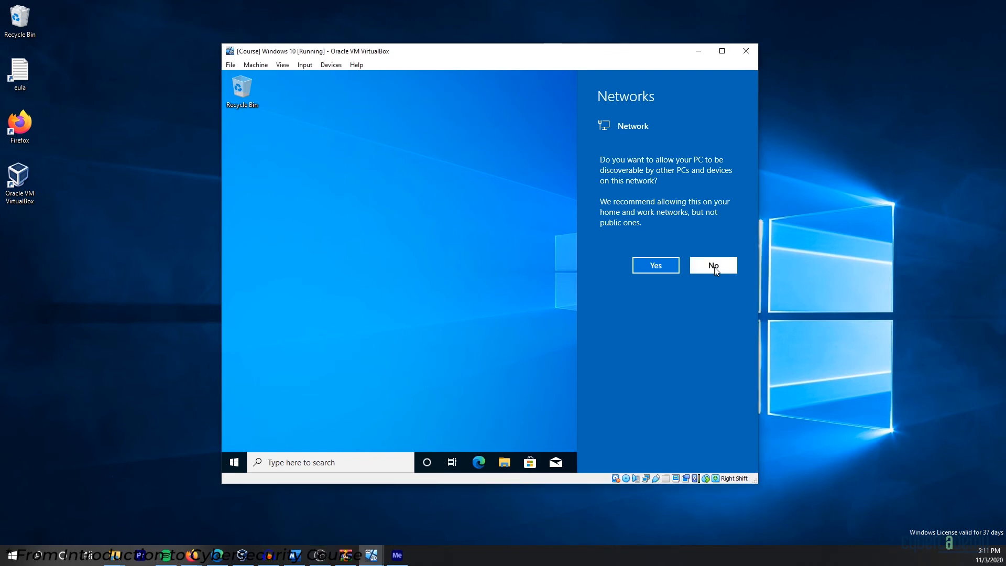
{"action": "left_click", "coordinate": [713, 265]}
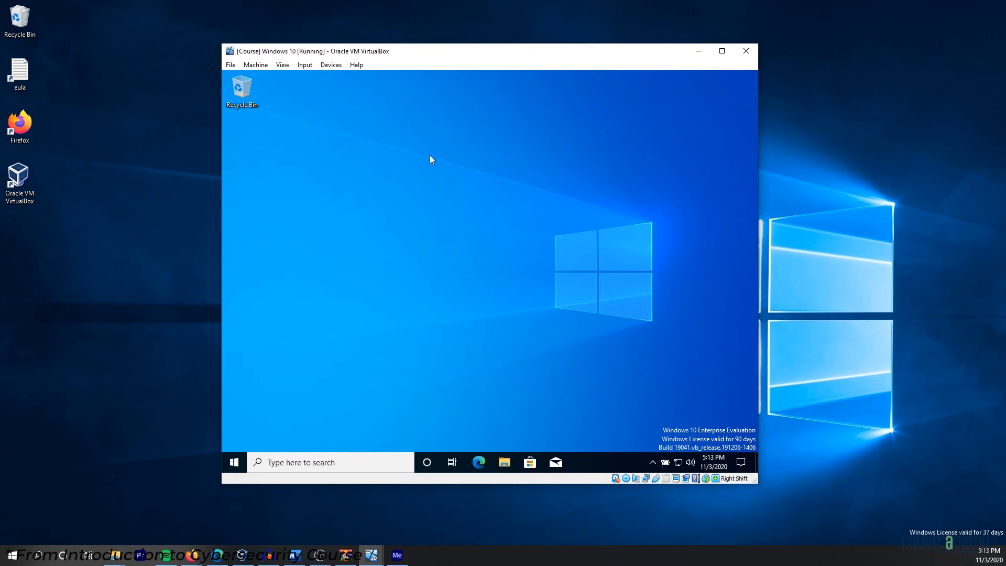
Close the VM window and power off the Windows 10 Environment machine.
{"action": "left_click", "coordinate": [746, 51]}
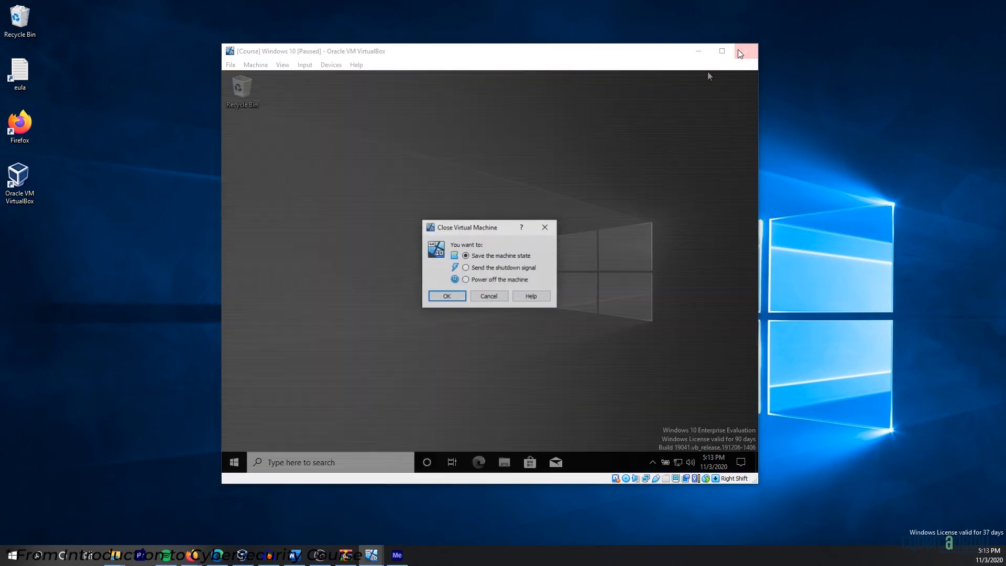
{"action": "left_click", "coordinate": [466, 280]}
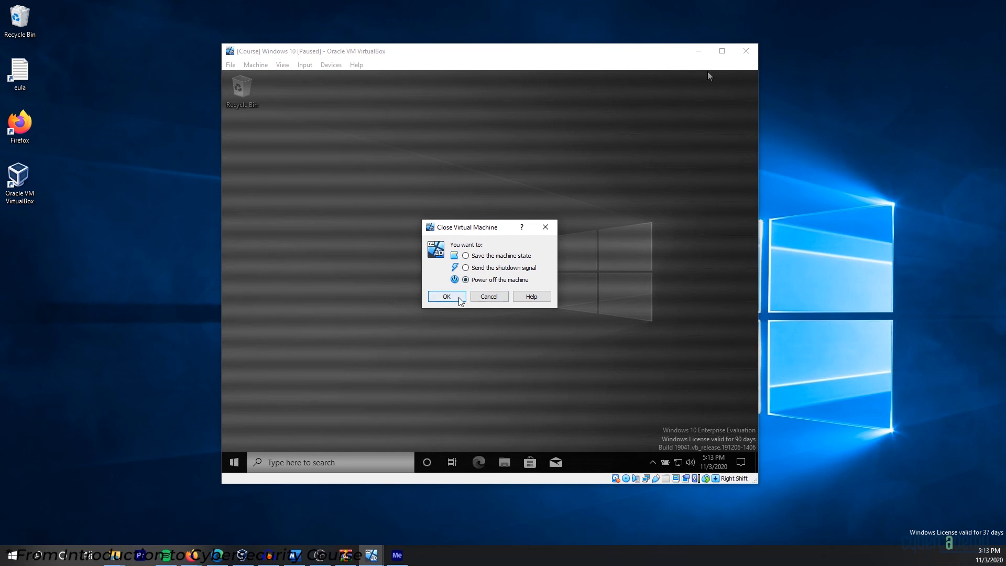
{"action": "left_click", "coordinate": [459, 298]}
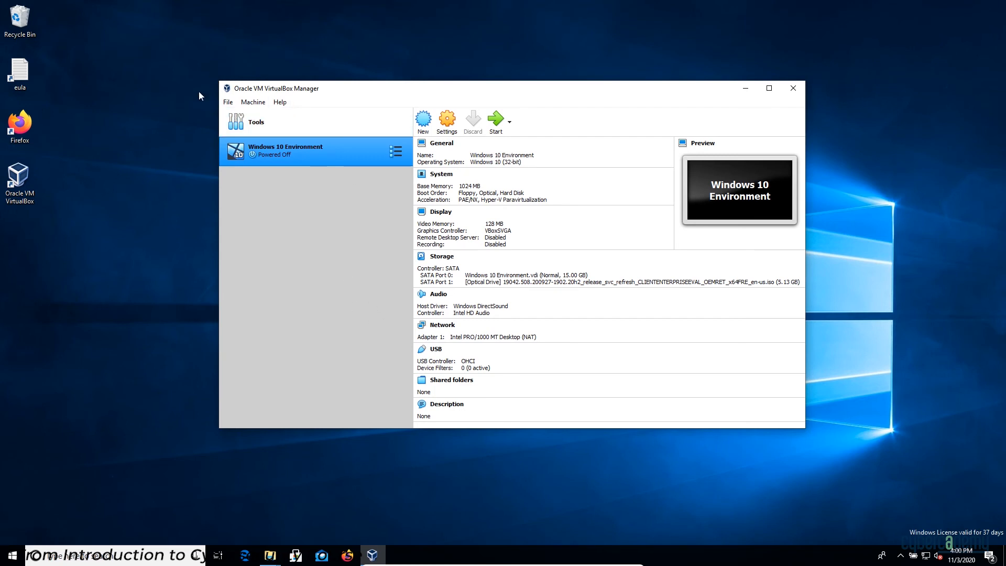
In Preferences > Input > Virtual Machine, set the Host Key Combination to Alt and save.
{"action": "left_click", "coordinate": [228, 101]}
{"action": "left_click", "coordinate": [255, 114]}
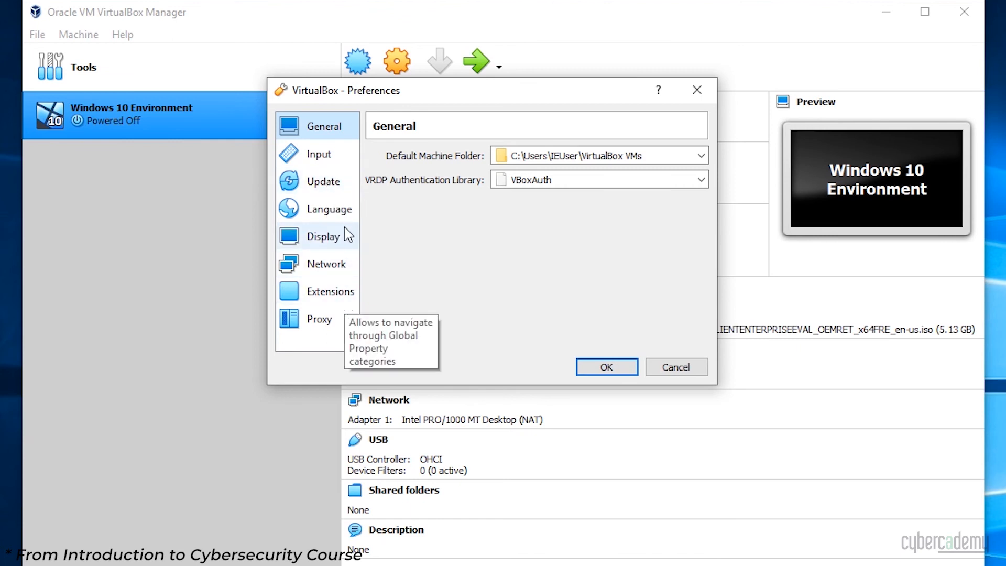
{"action": "left_click", "coordinate": [325, 156]}
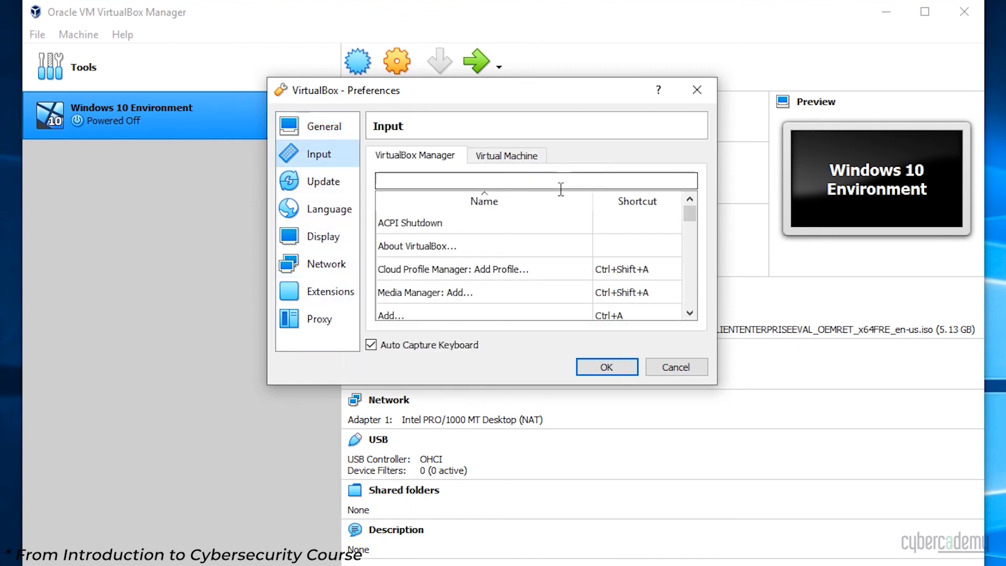
{"action": "left_click", "coordinate": [529, 157]}
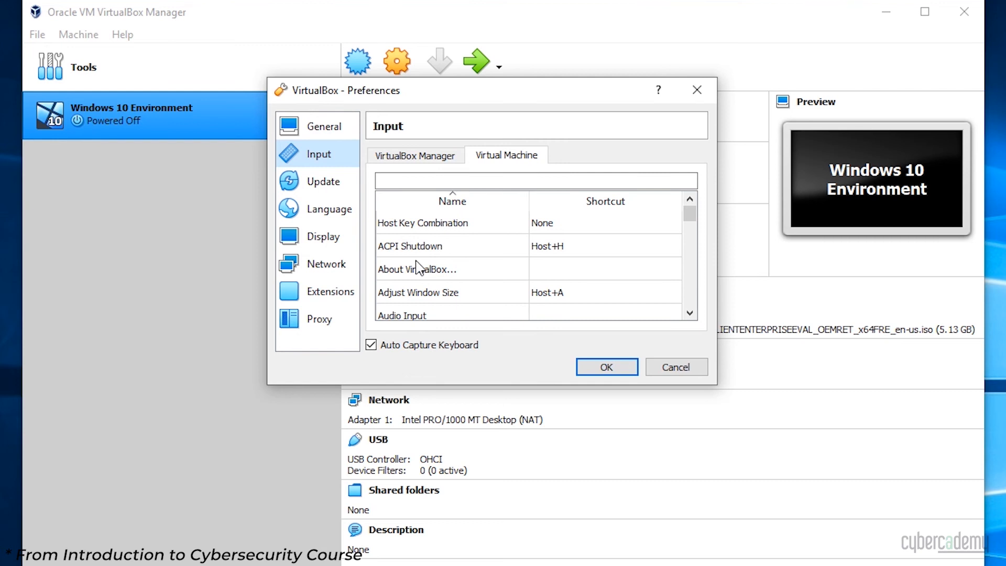
{"action": "double_click", "coordinate": [547, 231]}
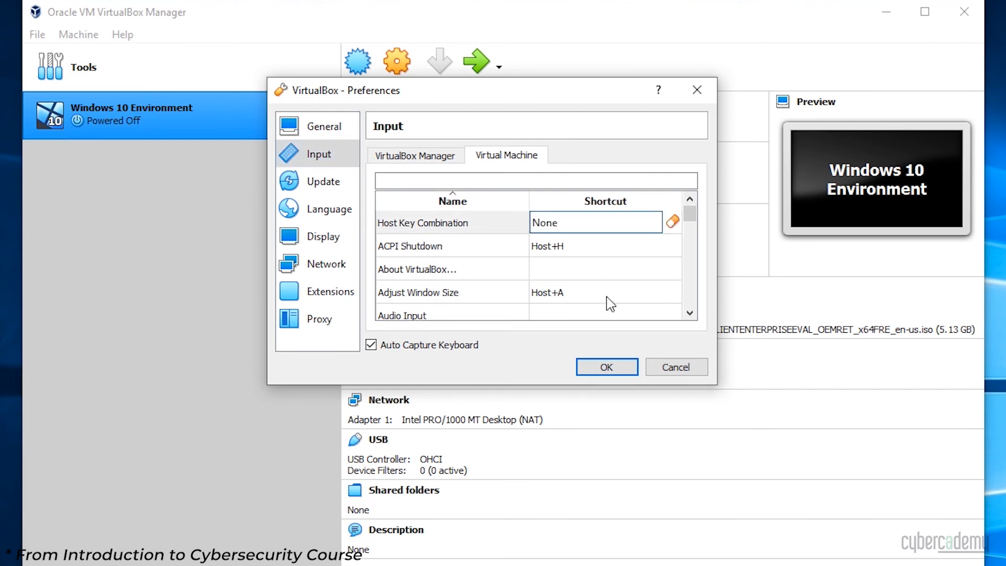
{"action": "key", "text": "shift"}
{"action": "key", "text": "ctrl"}
{"action": "key", "text": "alt"}
{"action": "left_click", "coordinate": [618, 371]}
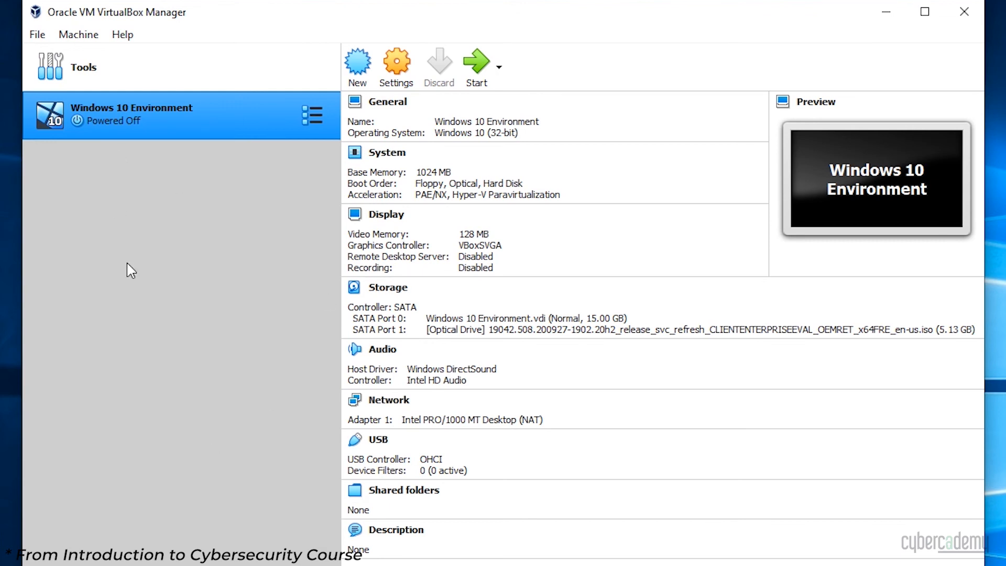
Open the Windows 10 Environment settings and reposition the dialog on screen.
{"action": "left_click", "coordinate": [396, 73]}
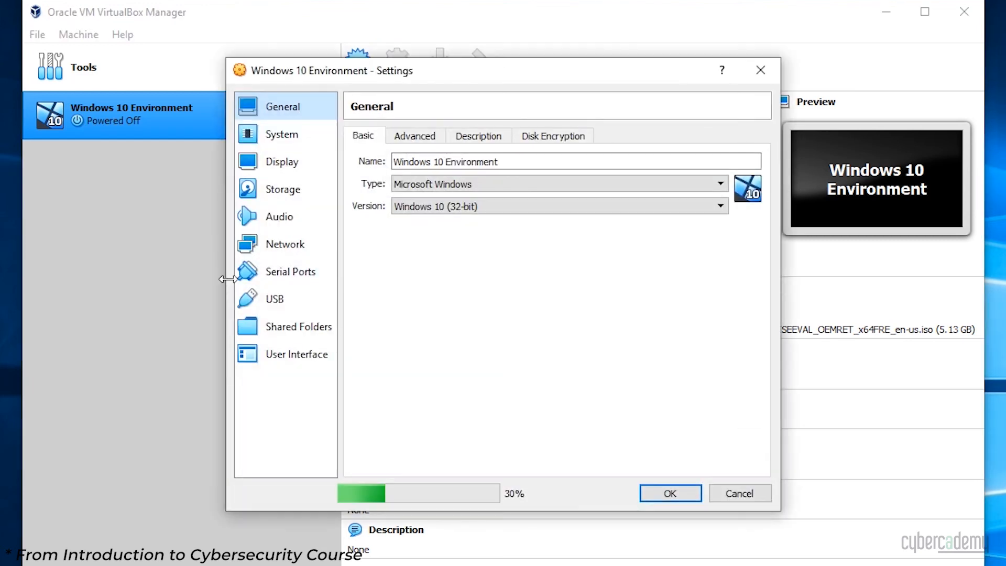
{"action": "left_click_drag", "start_coordinate": [325, 81], "coordinate": [92, 163]}
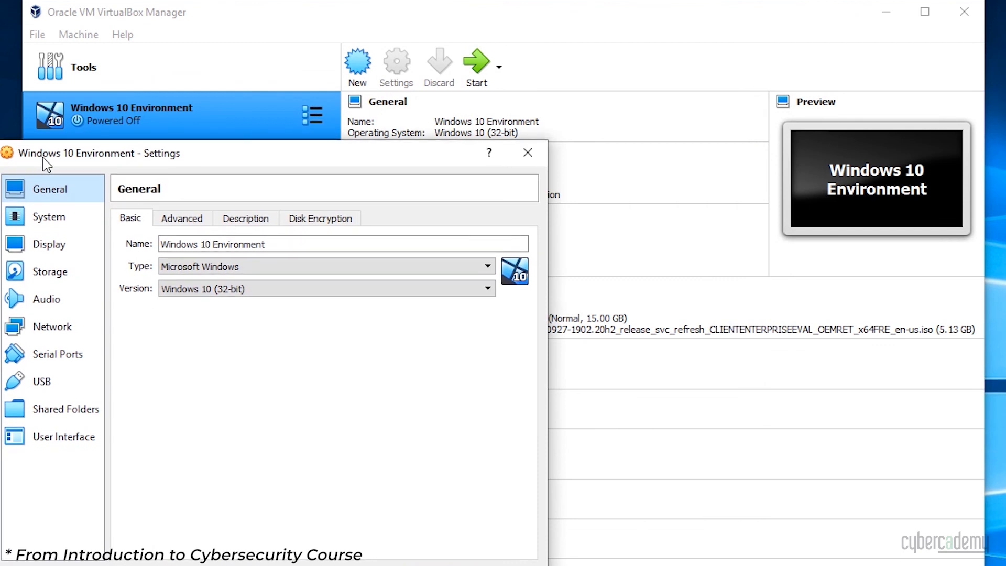
{"action": "left_click_drag", "start_coordinate": [146, 162], "coordinate": [492, 58]}
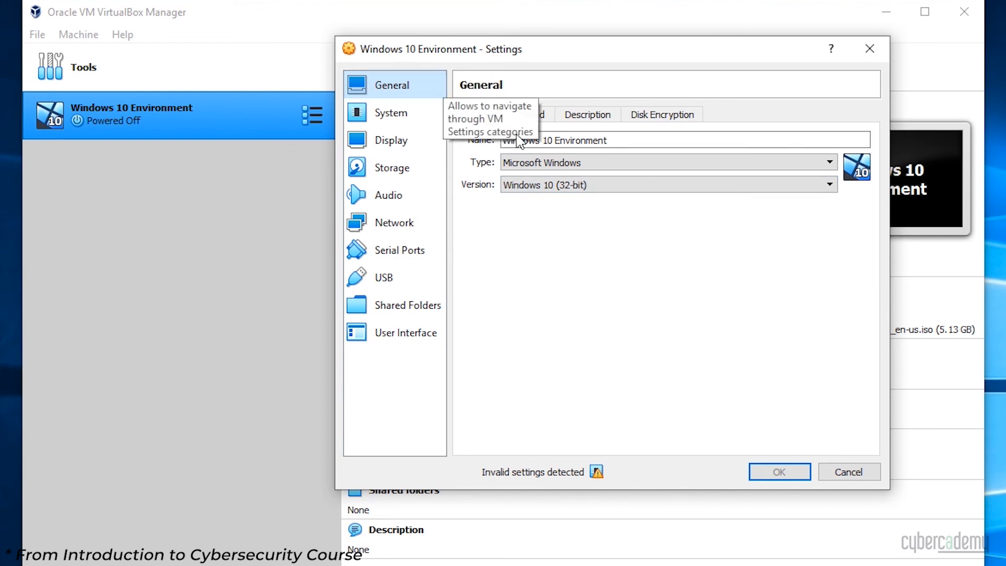
Review the Advanced tab's Shared Clipboard options, leaving it Disabled, then return to Basic.
{"action": "left_click", "coordinate": [510, 116]}
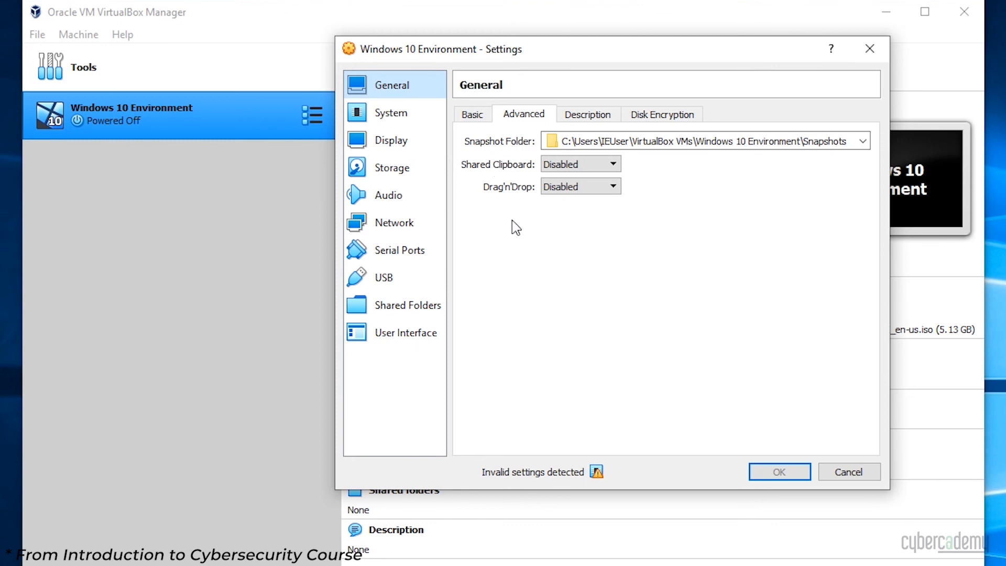
{"action": "left_click", "coordinate": [572, 169]}
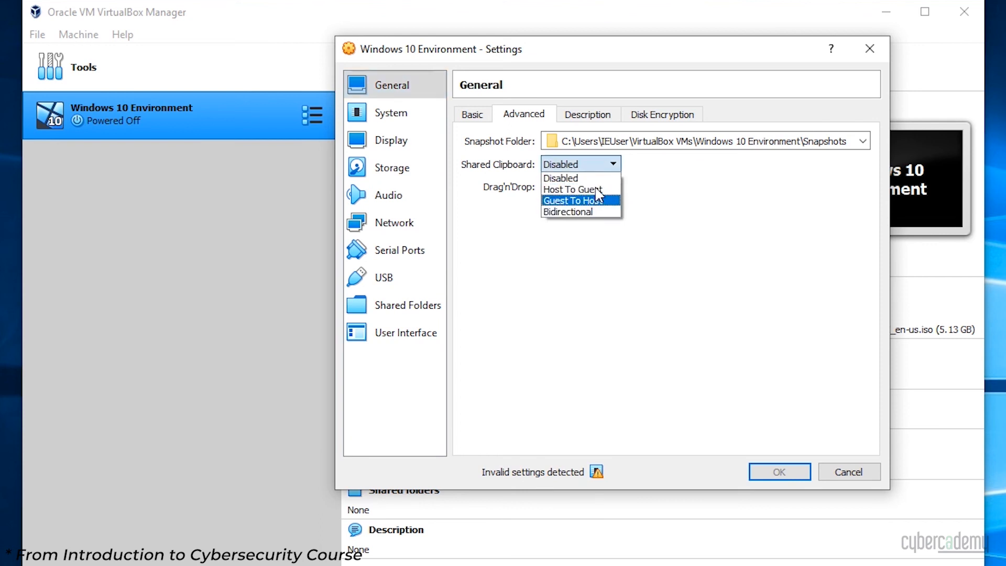
{"action": "left_click", "coordinate": [780, 256]}
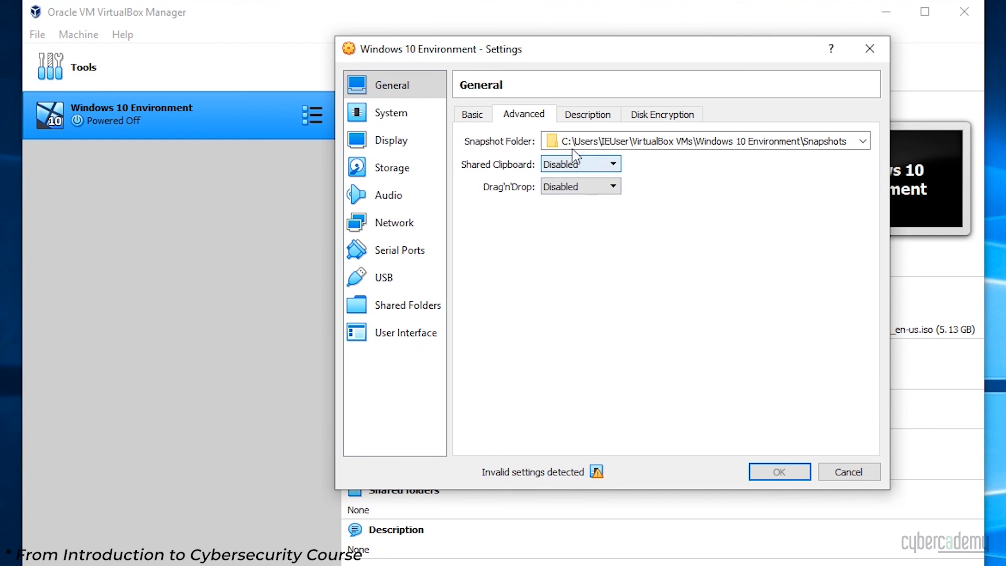
{"action": "left_click", "coordinate": [581, 117]}
{"action": "left_click", "coordinate": [471, 115]}
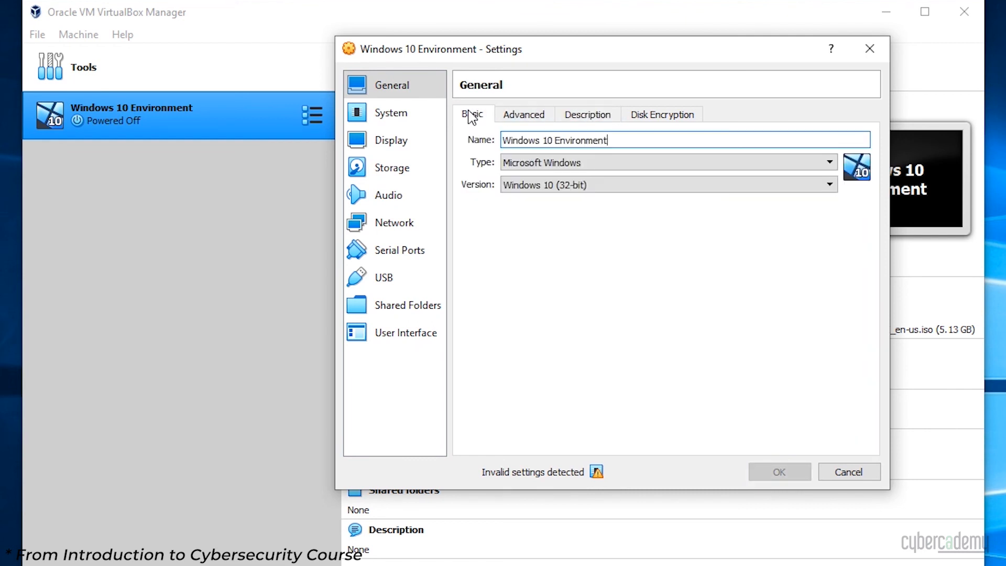
Go through System to Network and list Adapter 1's attachment modes, currently NAT.
{"action": "left_click", "coordinate": [406, 121]}
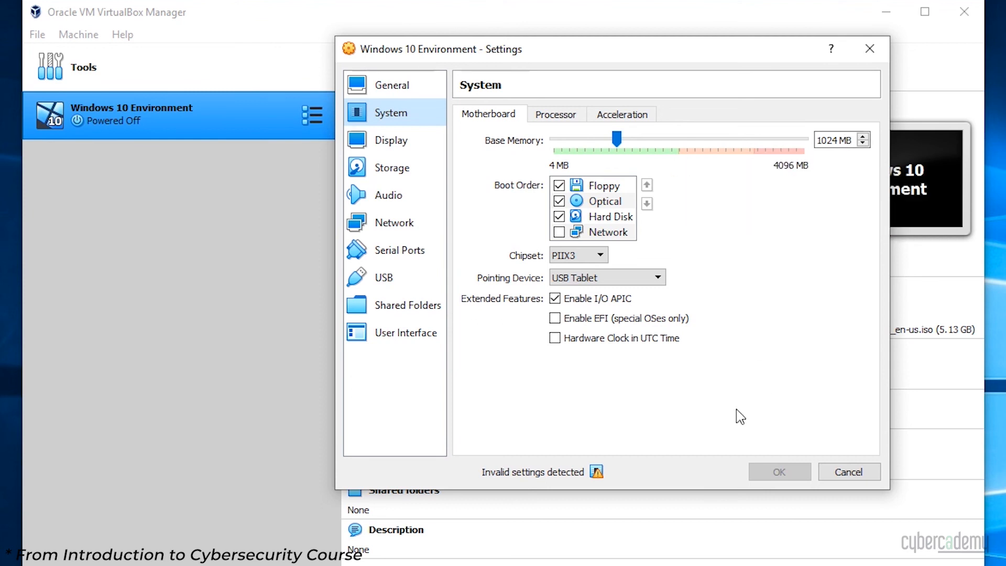
{"action": "left_click", "coordinate": [388, 222]}
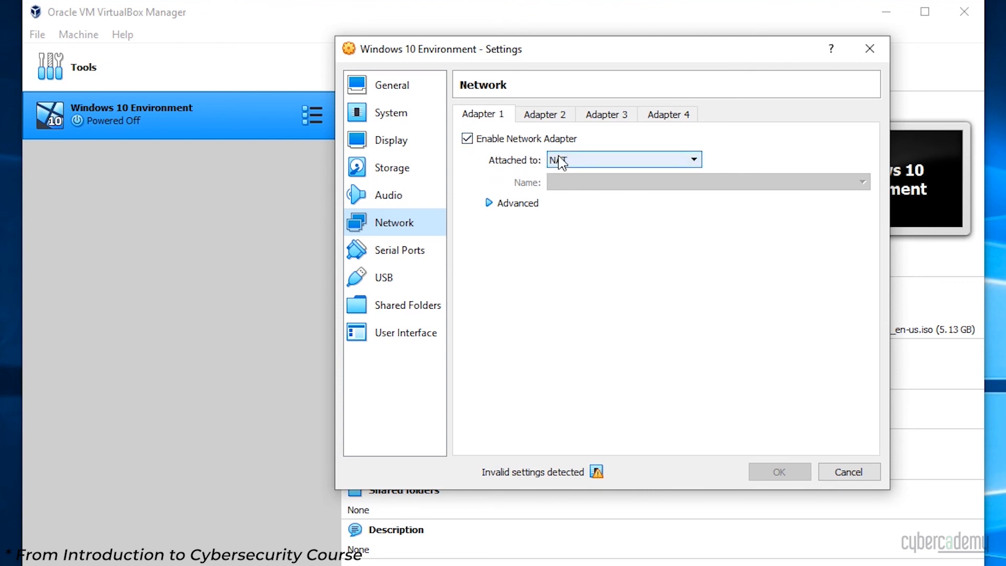
{"action": "left_click", "coordinate": [561, 160]}
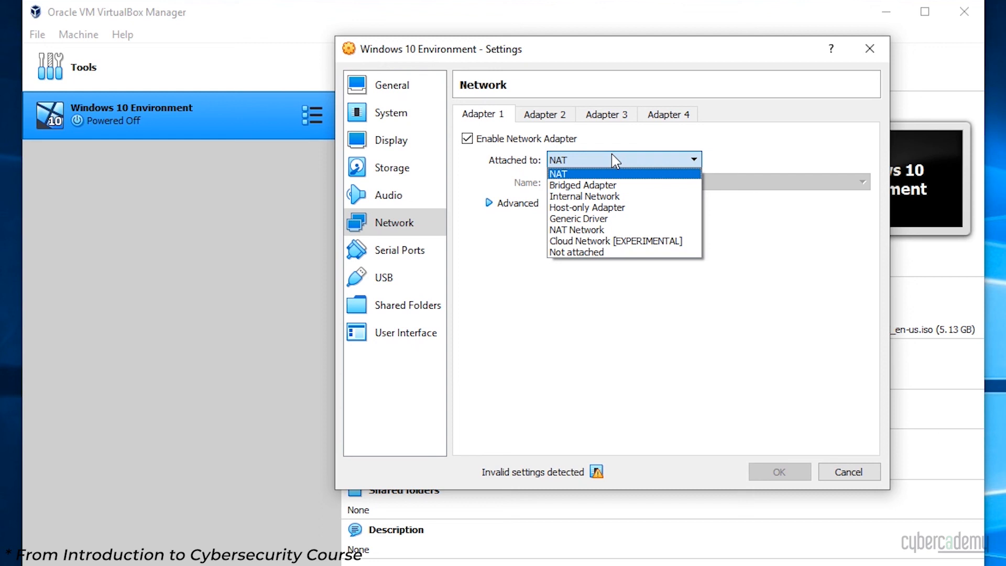